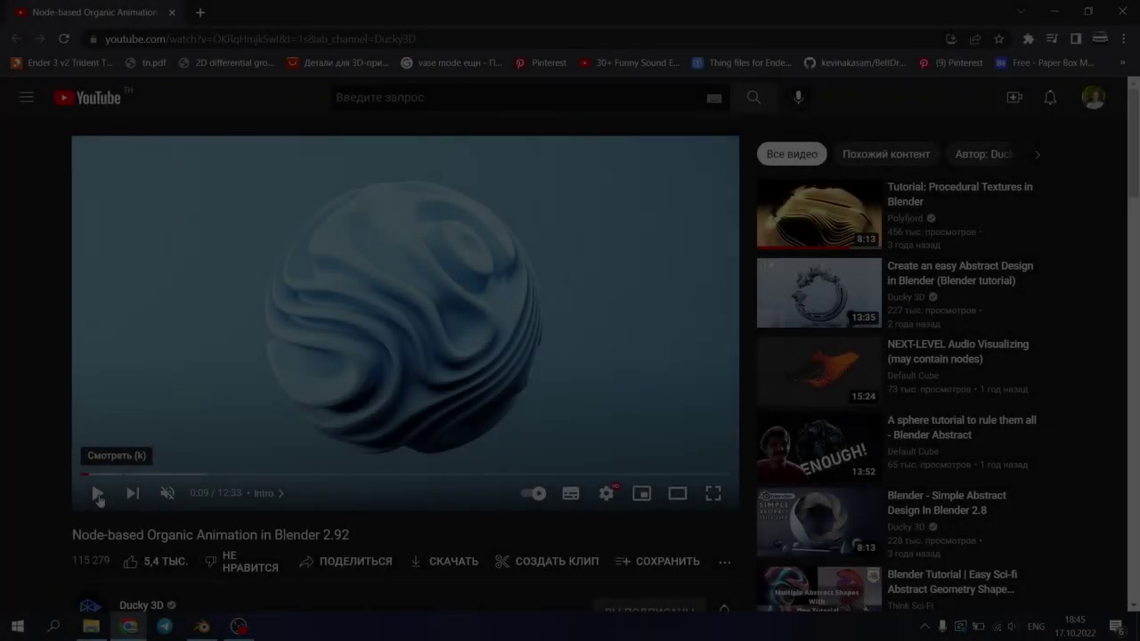
- Play and pause the Node-based Organic Animation tutorial, then bring Blender to the front
click(98, 493)
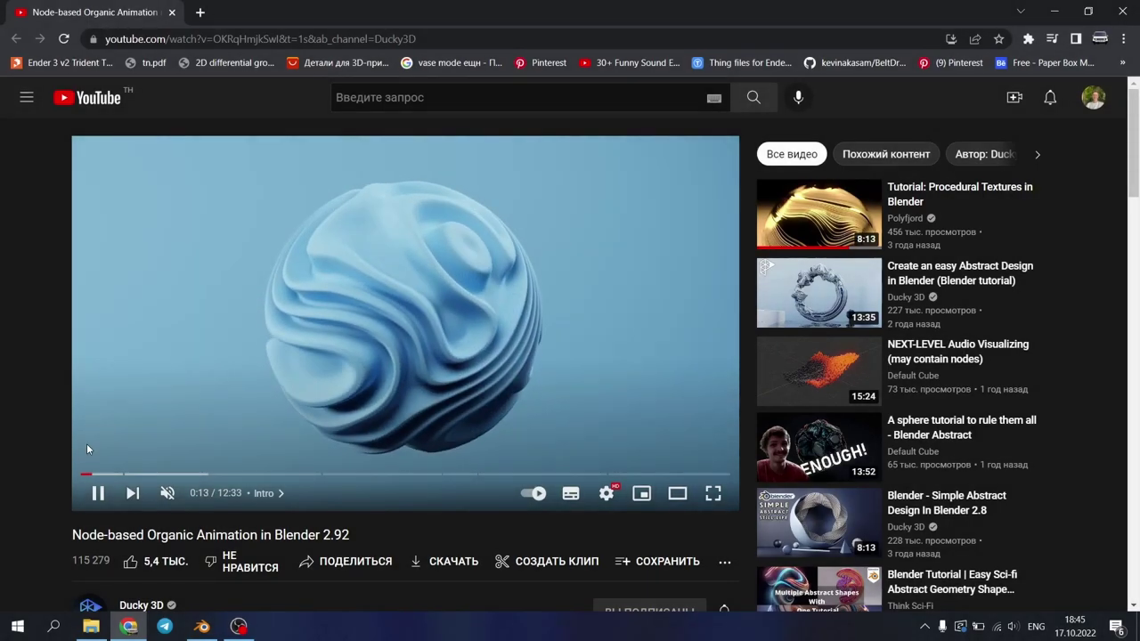
click(99, 496)
click(203, 626)
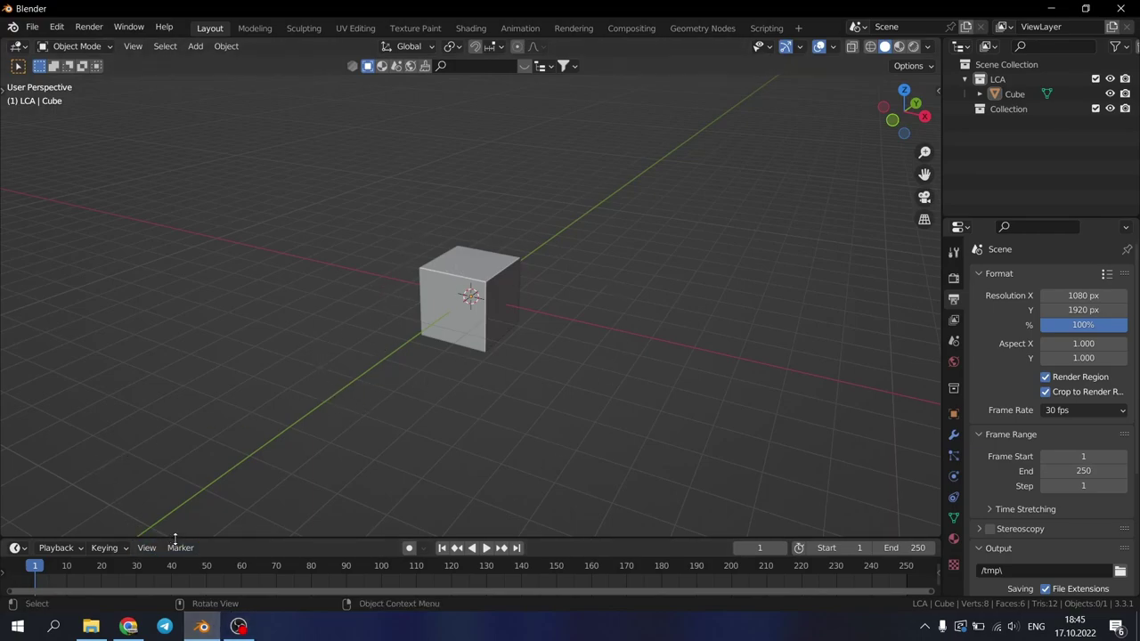
- Enlarge the timeline into a Geometry Node Editor and give the cube a new Geometry Nodes group
drag(175, 540, 224, 270)
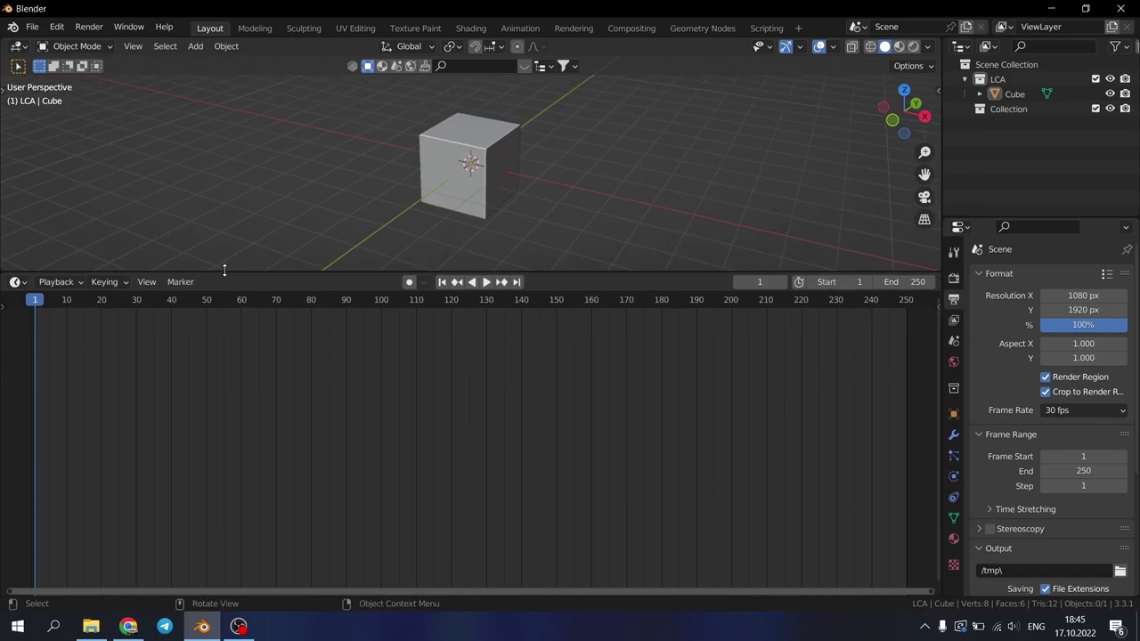
click(16, 282)
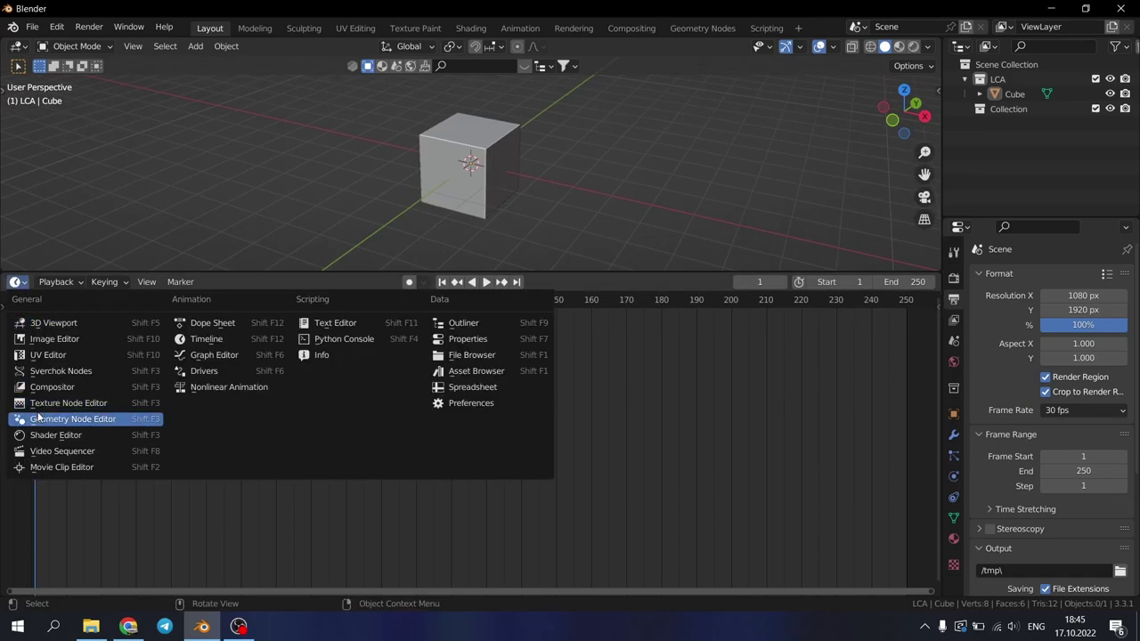
click(38, 417)
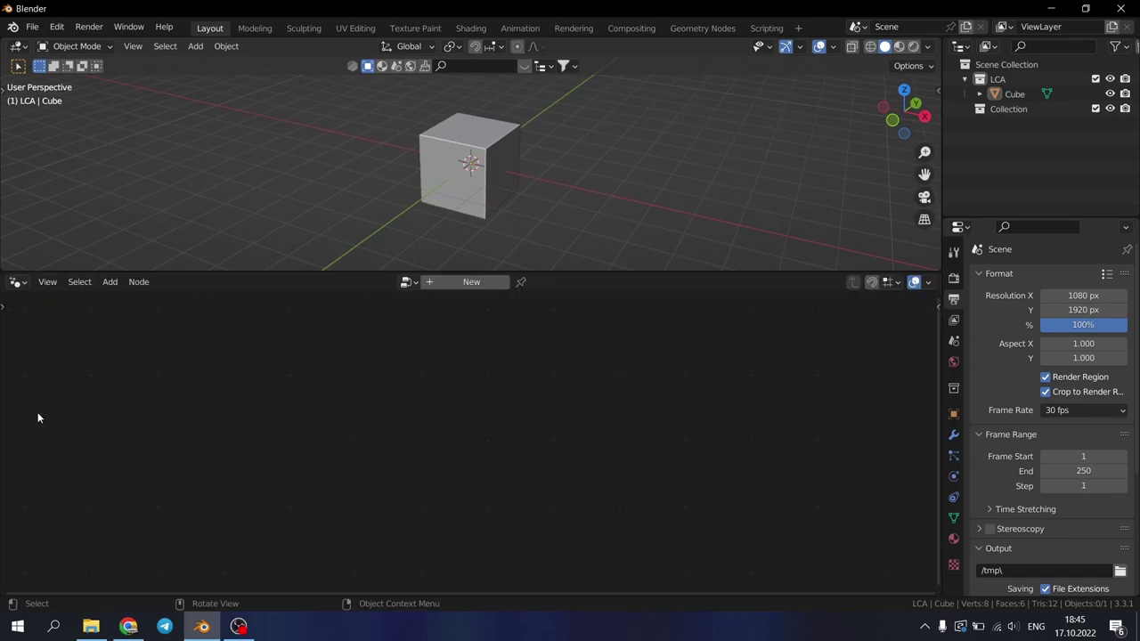
click(495, 189)
click(475, 283)
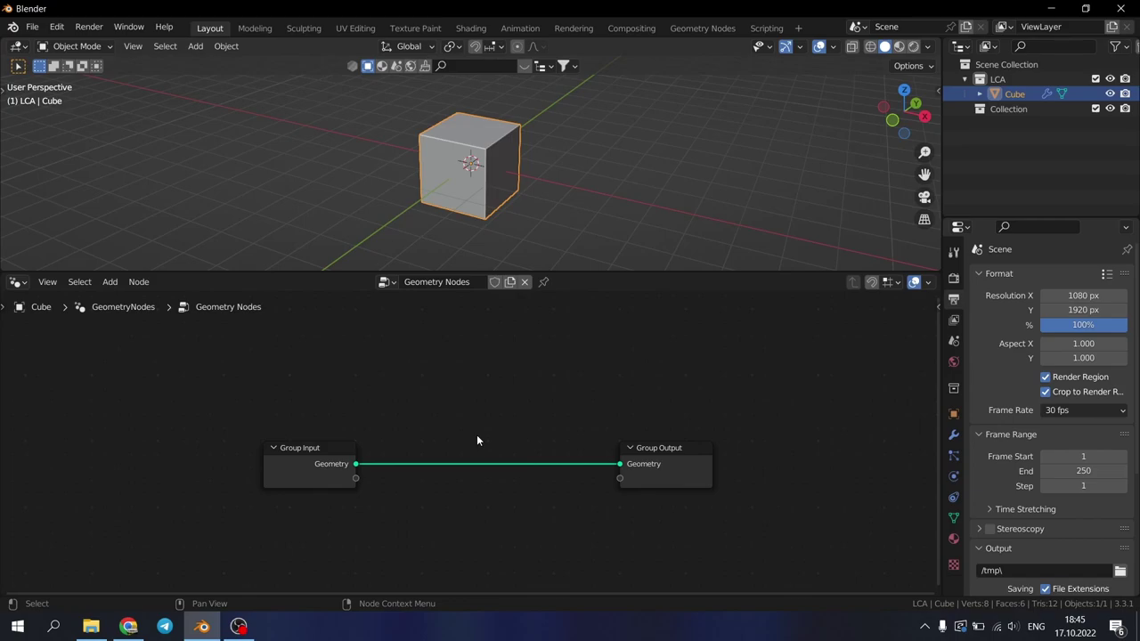
- Insert a Volume Cube node on the Group Output link and delete the Group Input node
key(shift+a)
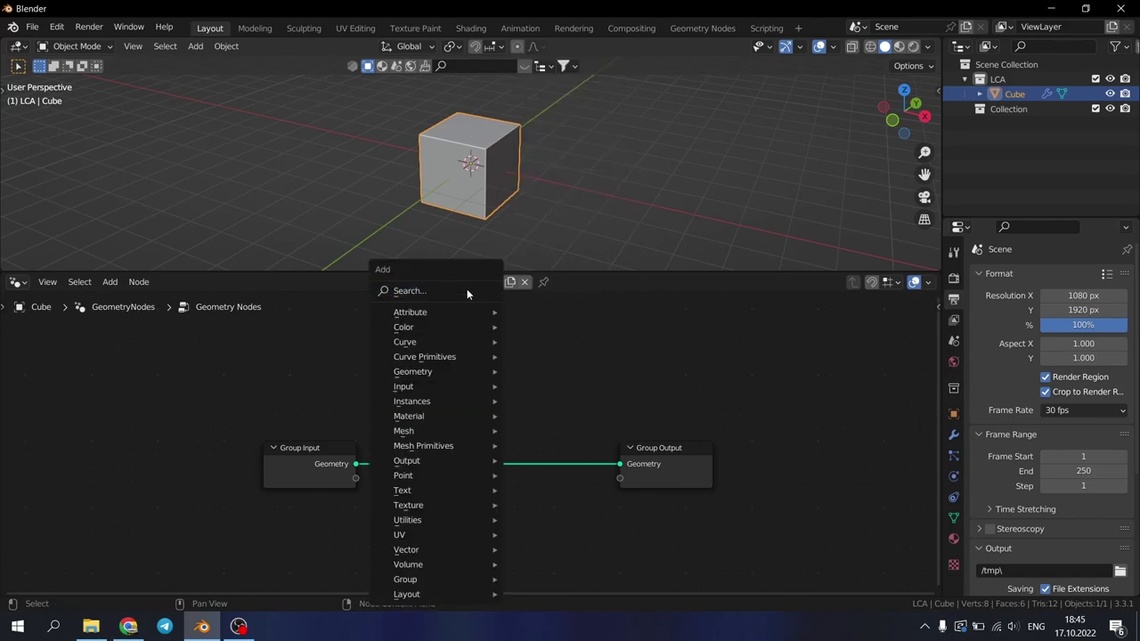
click(456, 287)
text(volume)
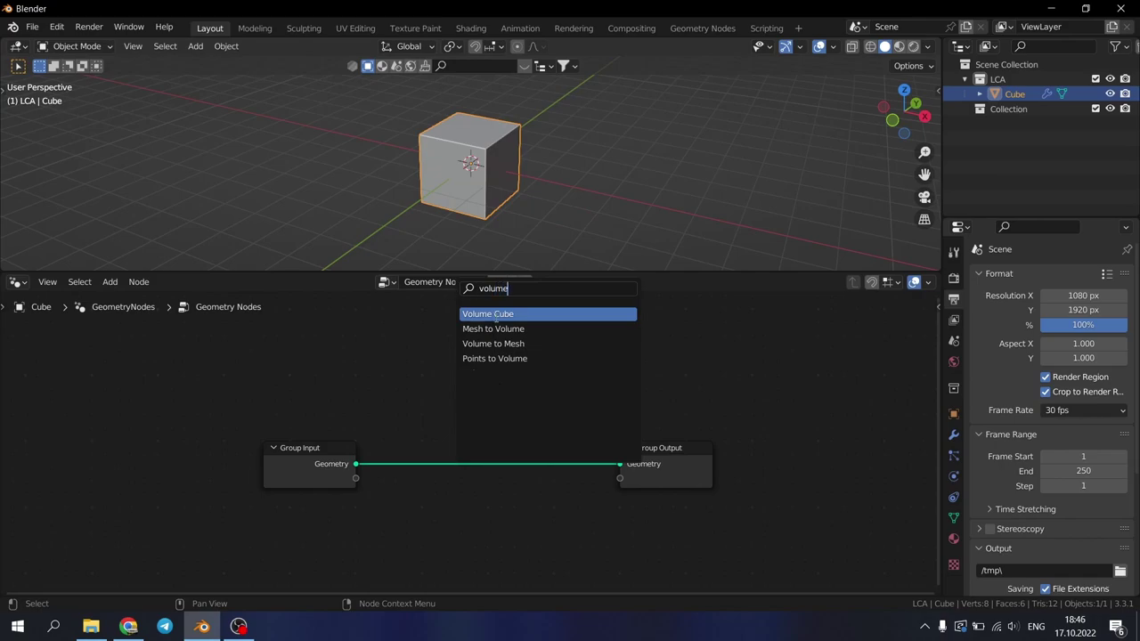
key(Return)
click(367, 463)
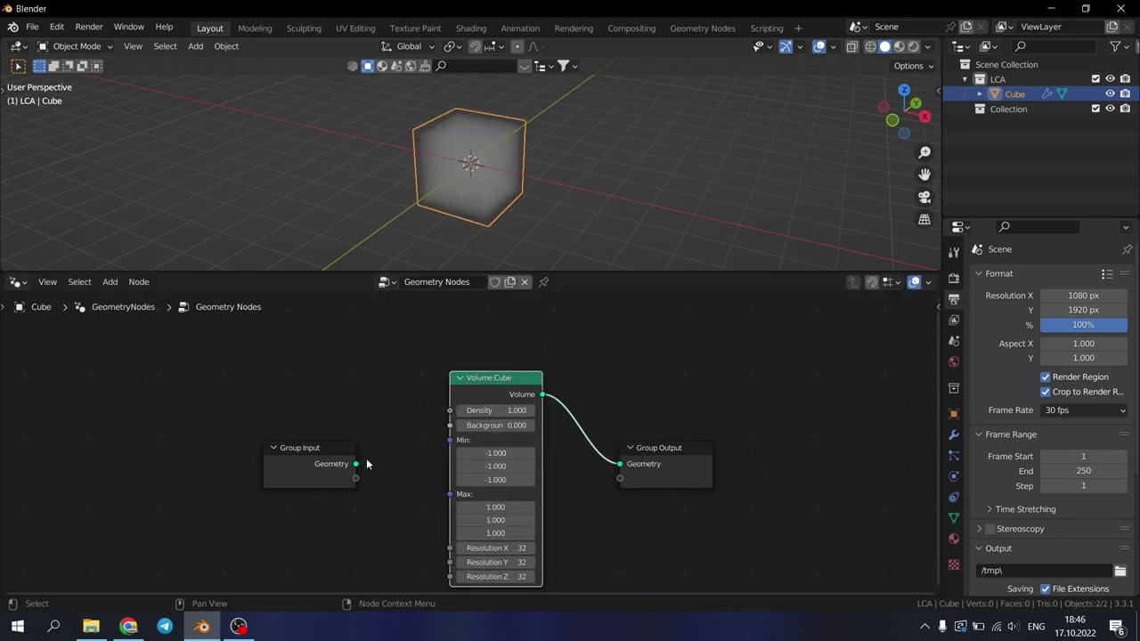
click(321, 452)
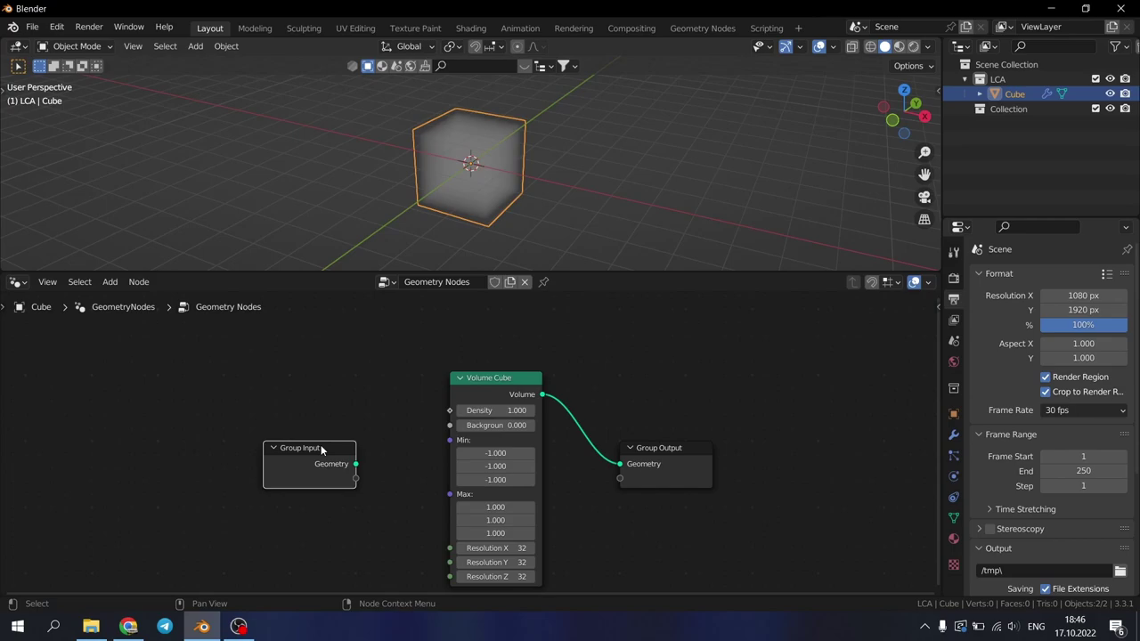
key(x)
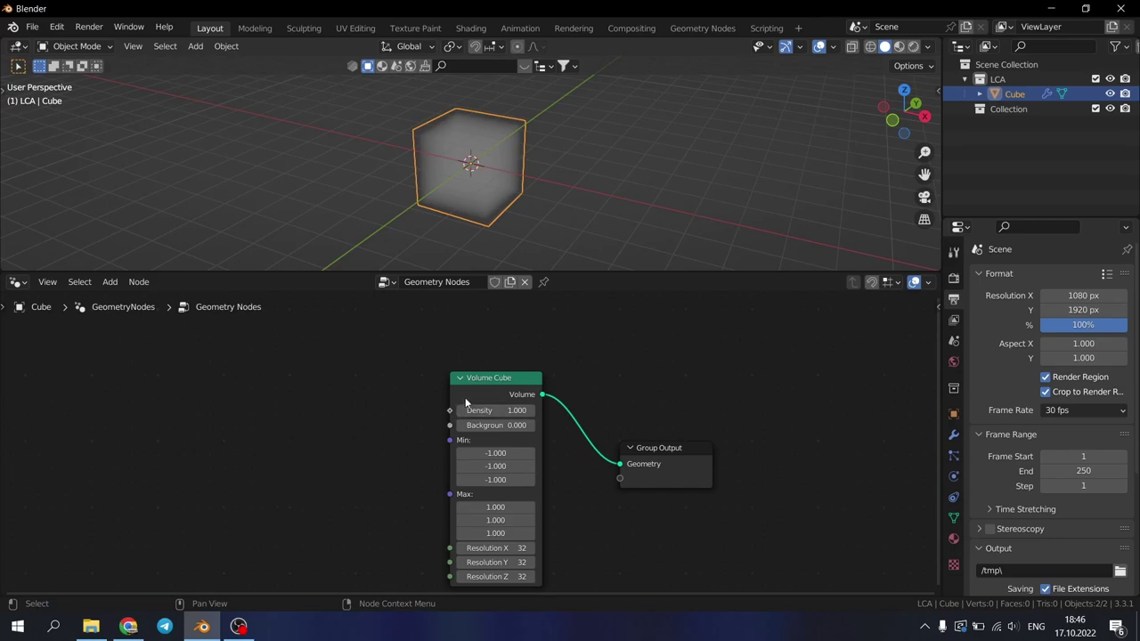
- Move Group Output aside and insert a Transform node after the Volume Cube
drag(658, 448, 769, 417)
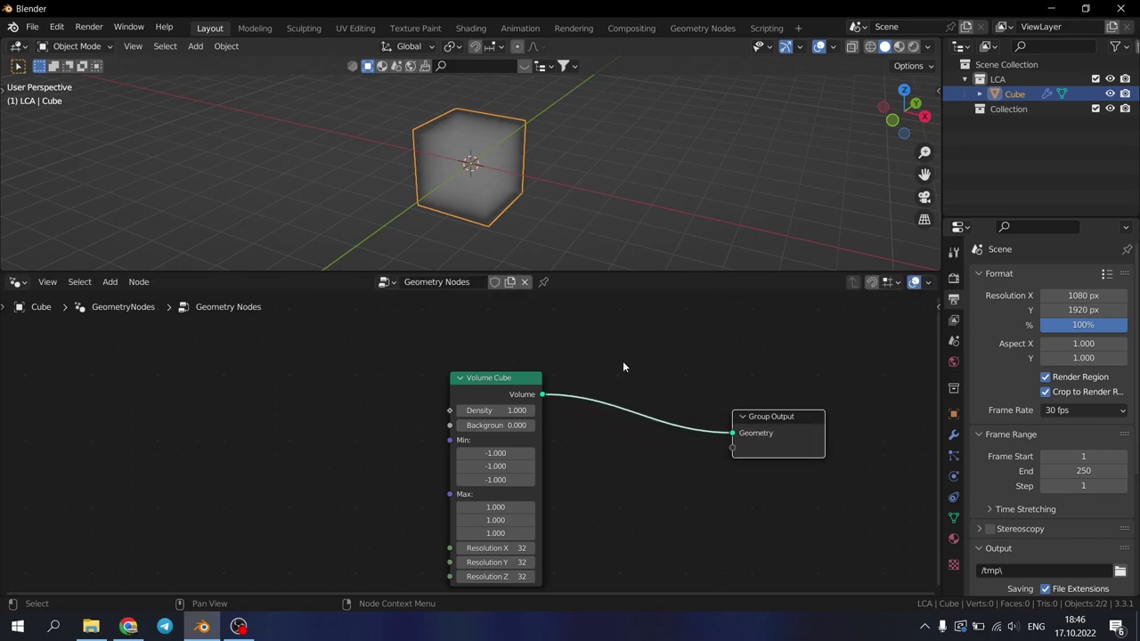
key(shift+a)
click(588, 294)
text(tra)
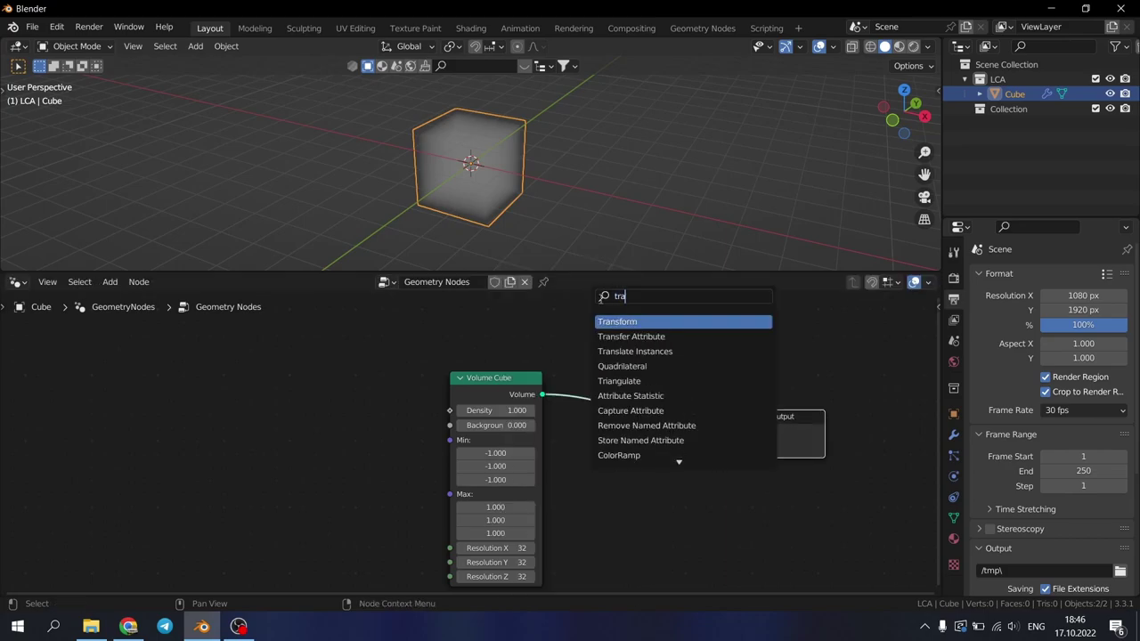
key(Return)
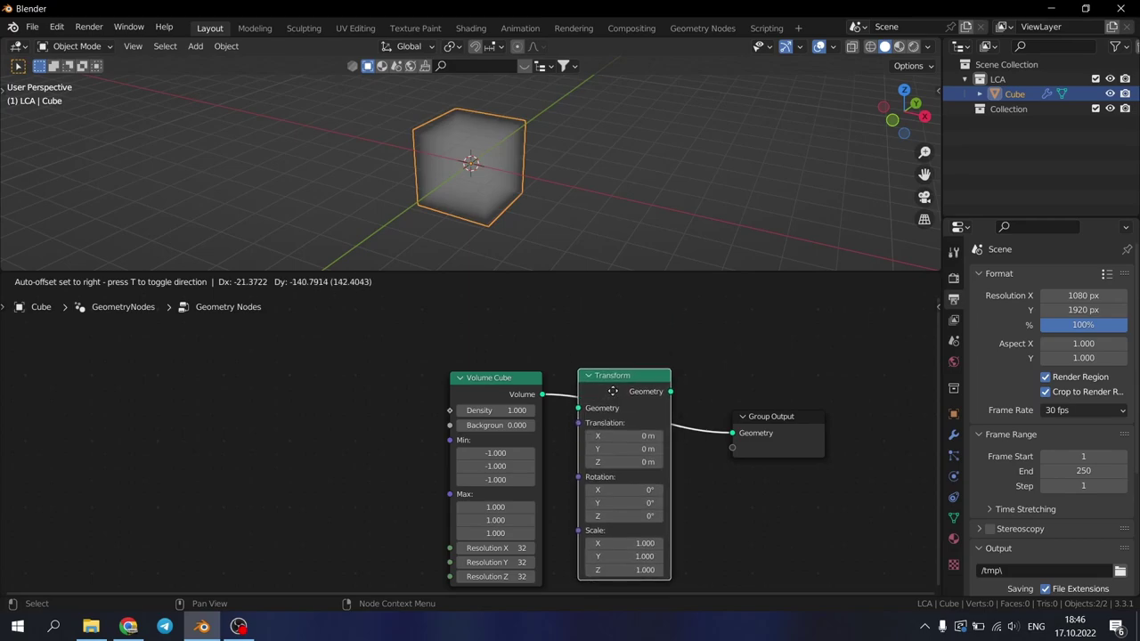
click(612, 395)
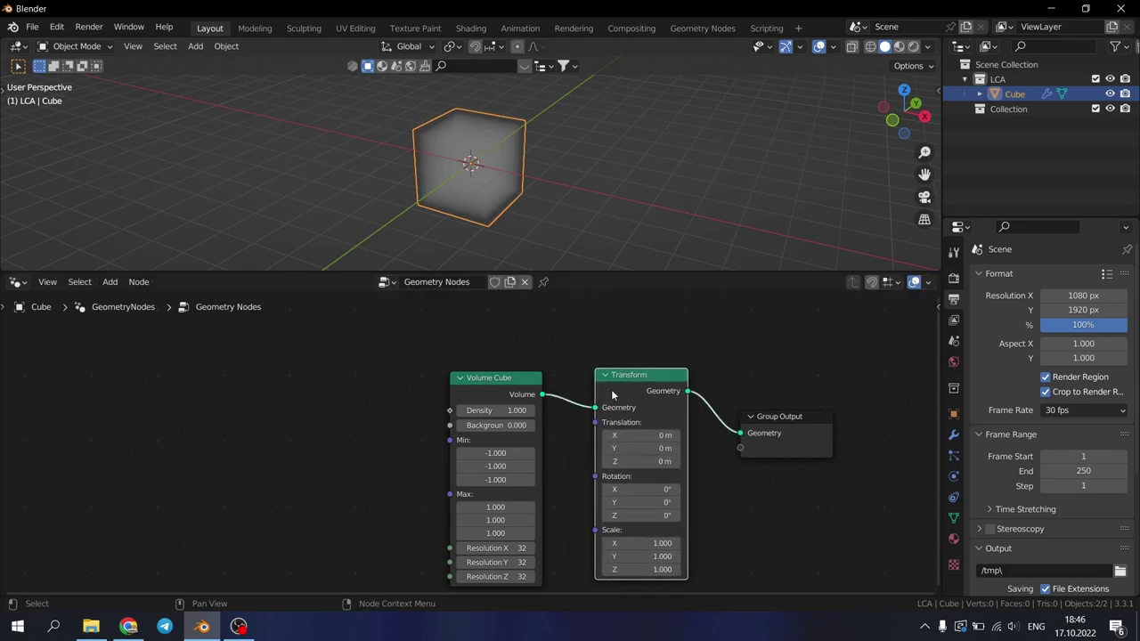
- Insert a Volume to Mesh node before Group Output and tidy the node layout
key(shift+a)
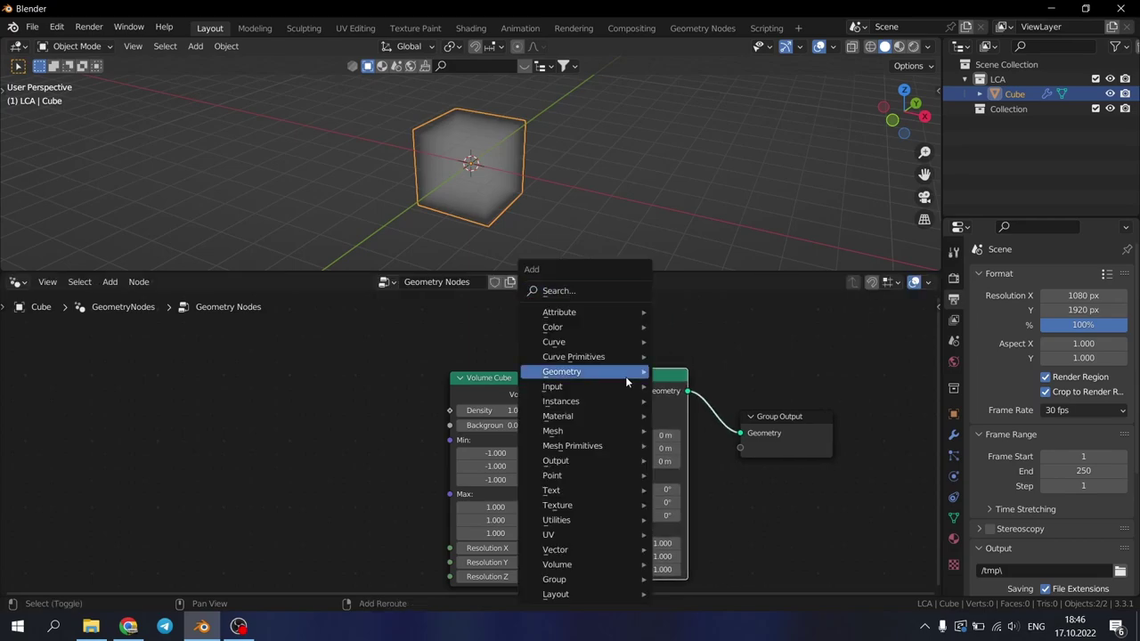
click(583, 290)
text(volume)
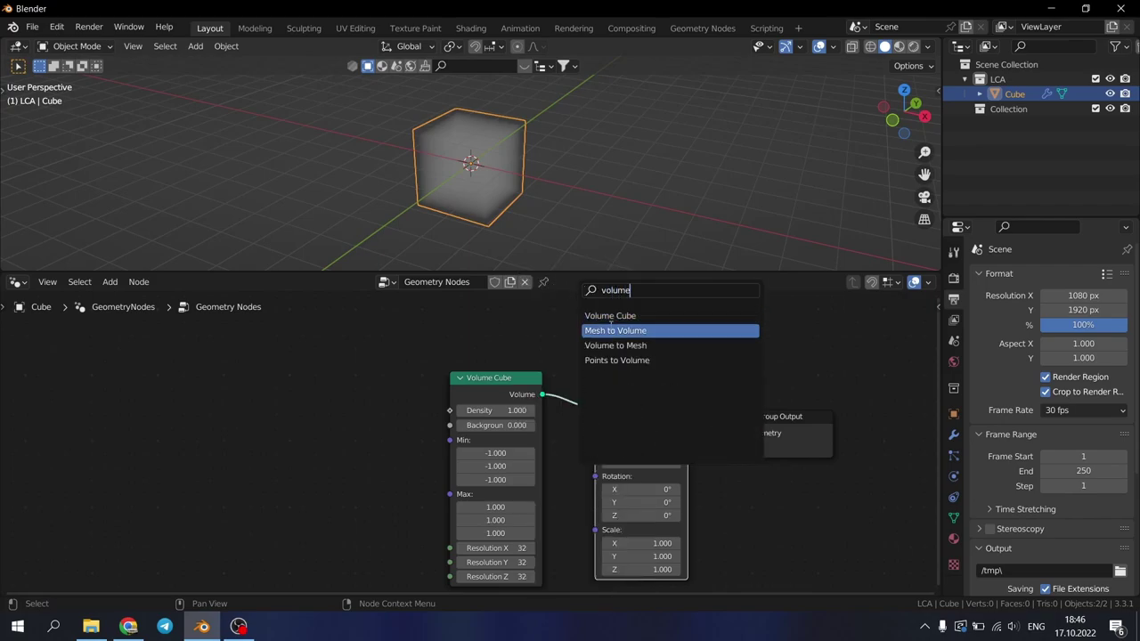
click(615, 345)
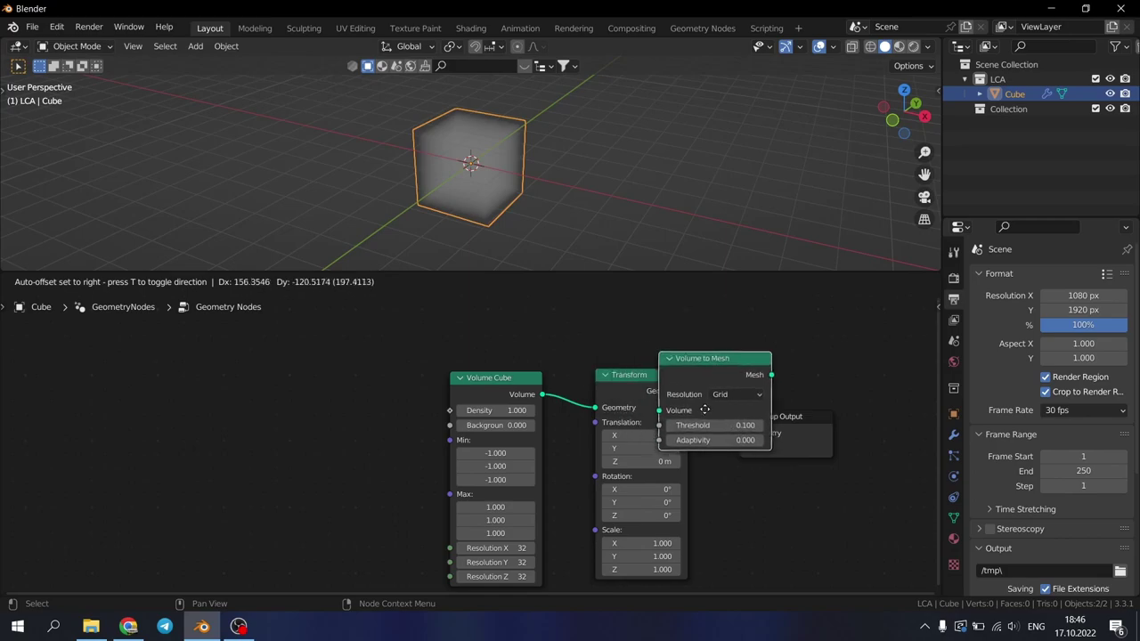
click(716, 426)
drag(635, 376, 605, 375)
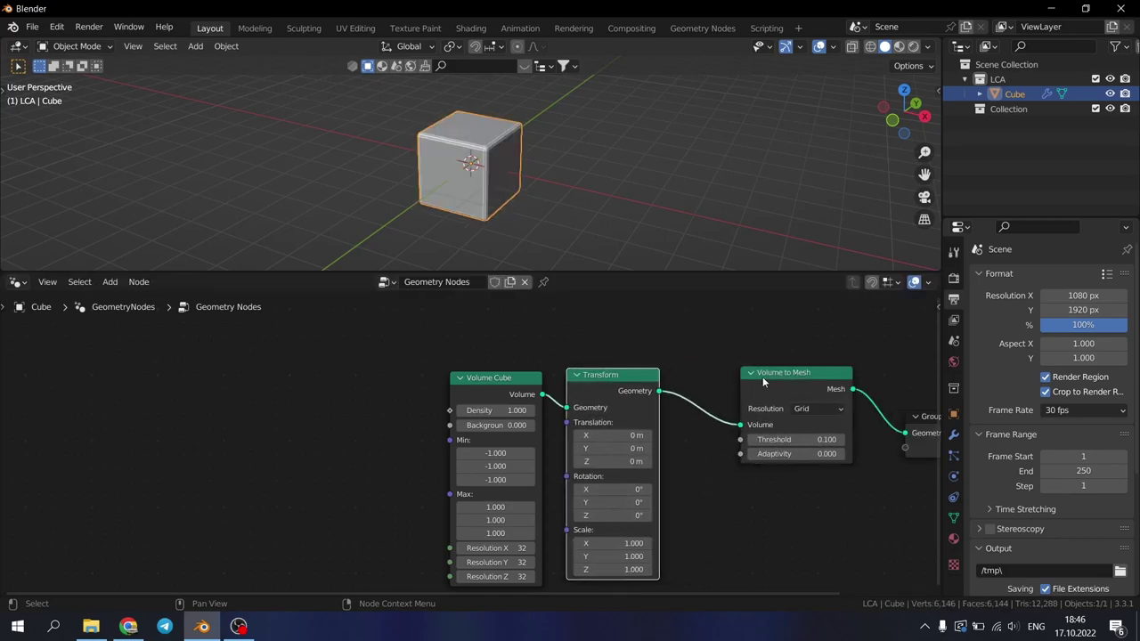
drag(752, 373, 685, 379)
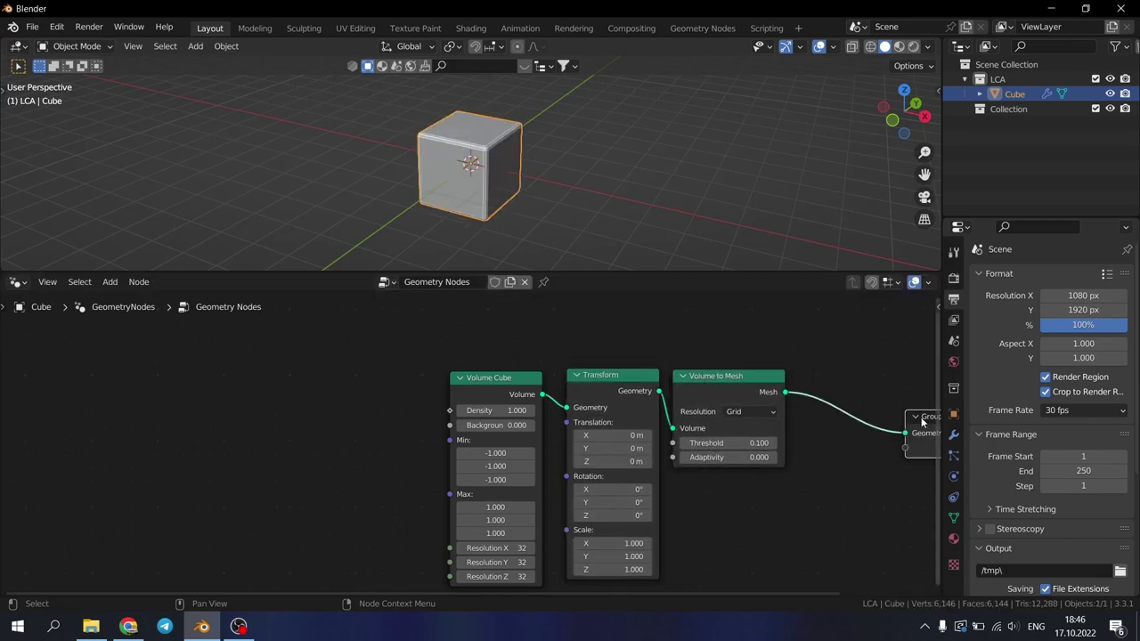
drag(910, 415, 884, 385)
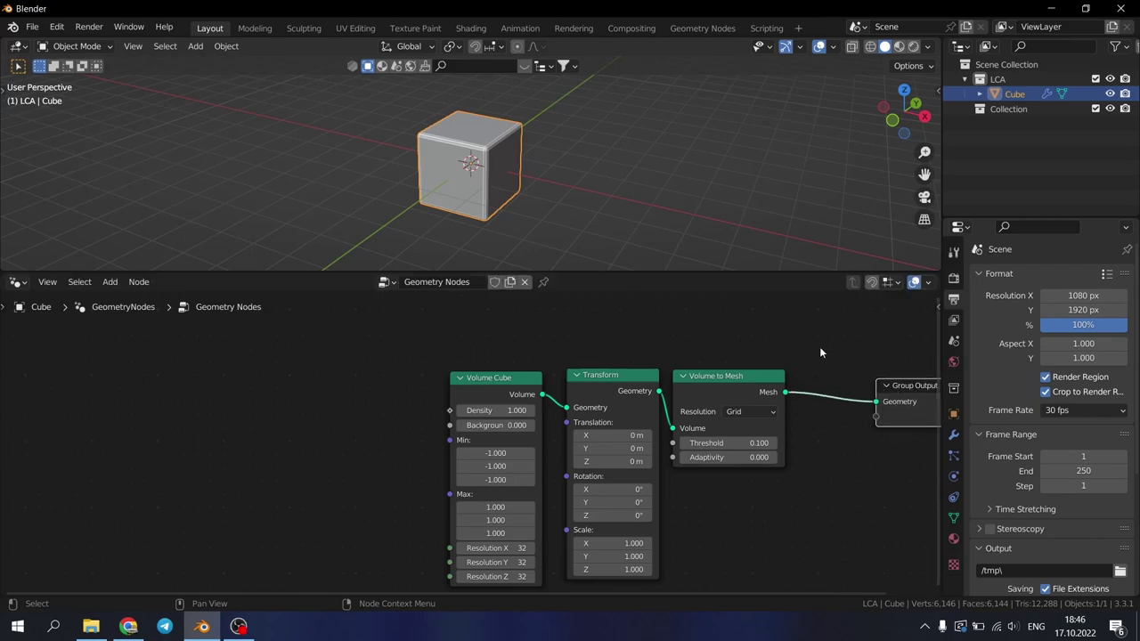
- Insert a Set Shade Smooth node before Group Output and line up the nodes
key(shift+a)
mouse_move(801, 341)
click(780, 294)
text(set)
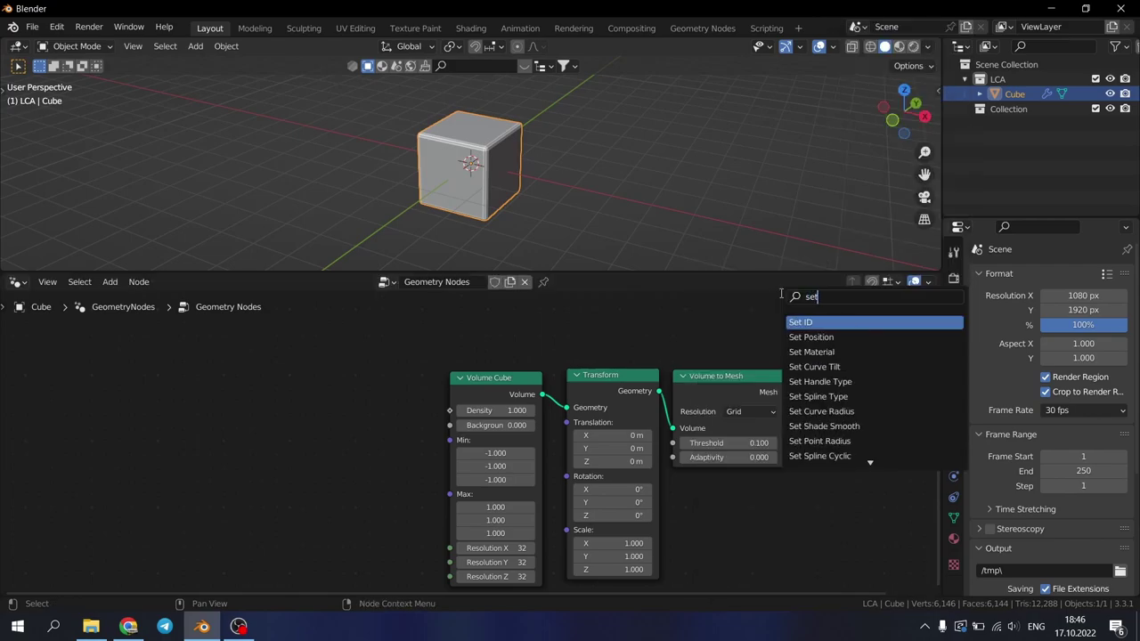
text( sa)
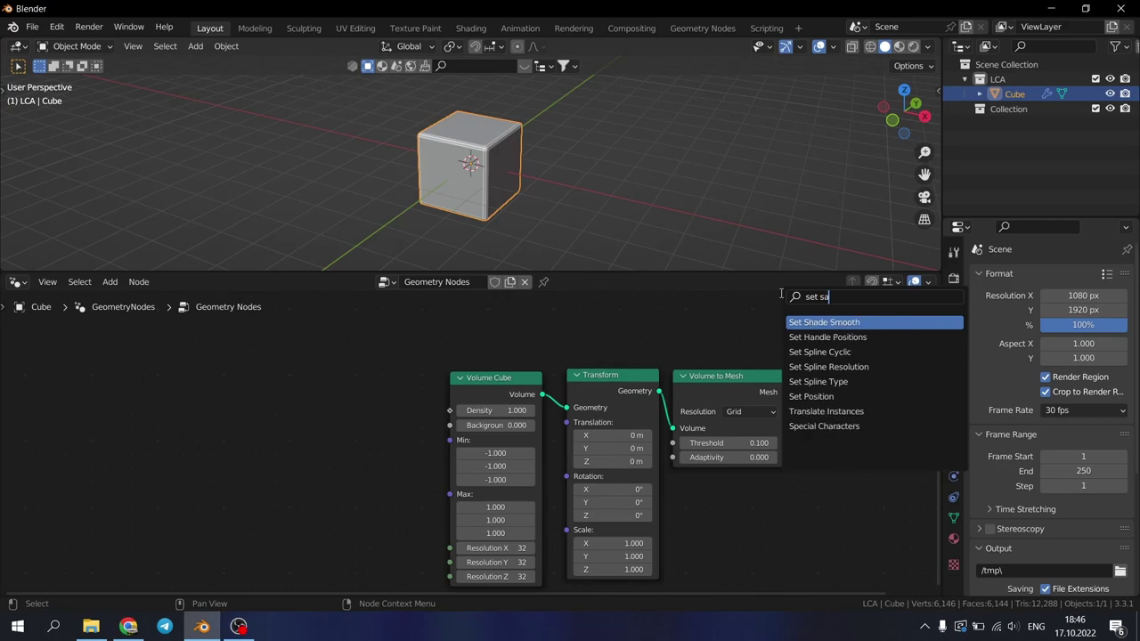
key(Return)
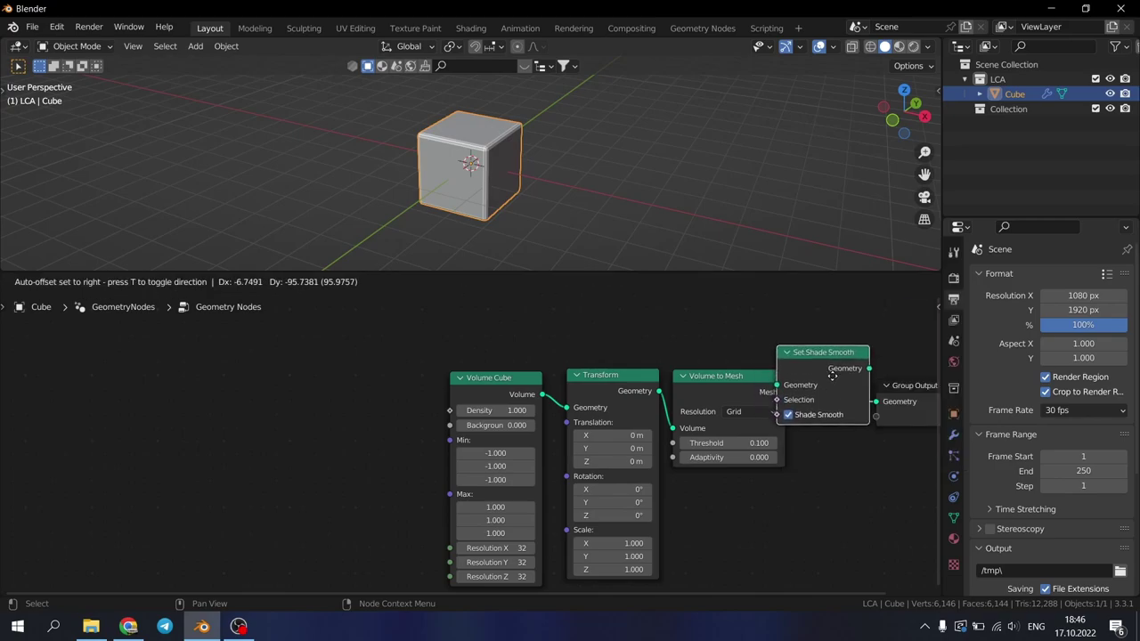
click(839, 386)
scroll(576, 416, down, 3)
scroll(577, 415, up, 2)
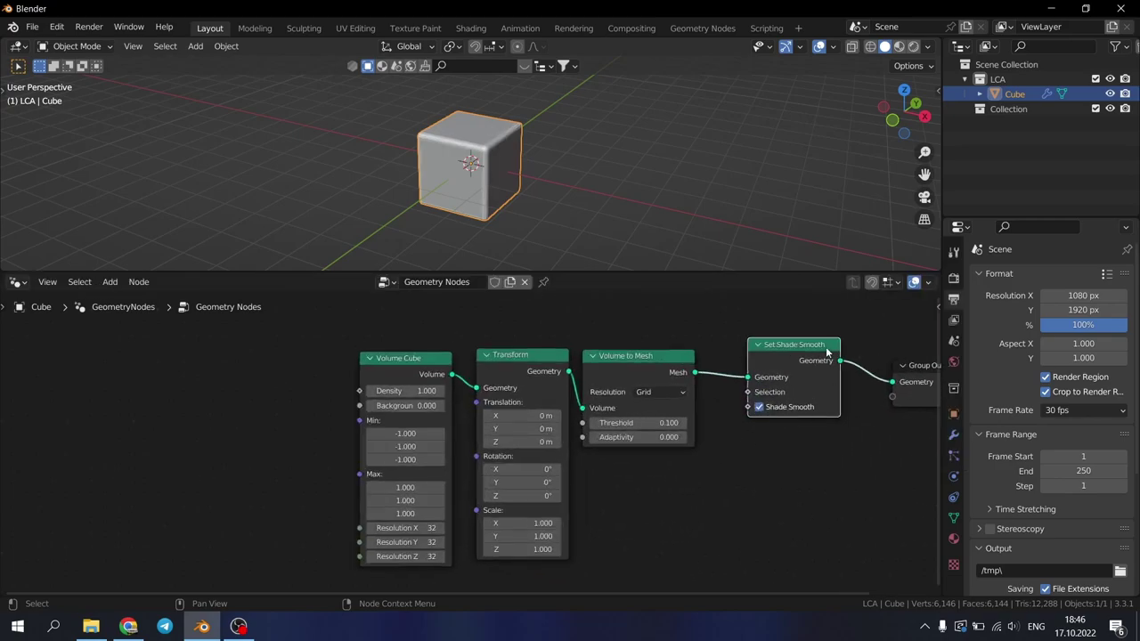
drag(827, 343, 761, 354)
drag(917, 372, 830, 365)
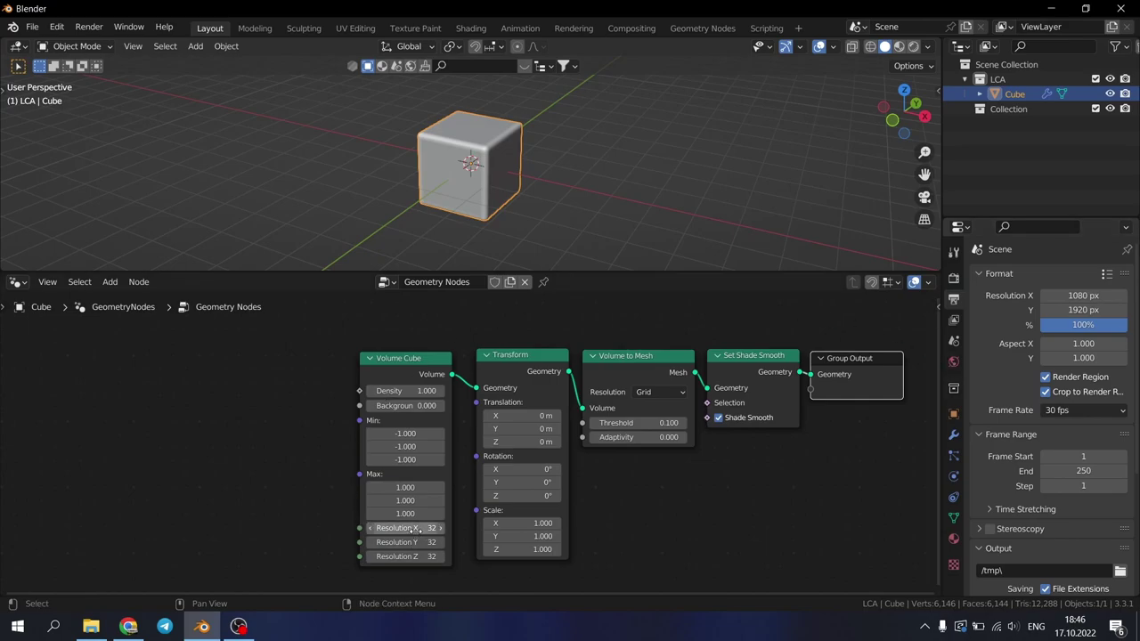
- Set Volume Cube resolution X, Y and Z to 90
drag(419, 528, 418, 557)
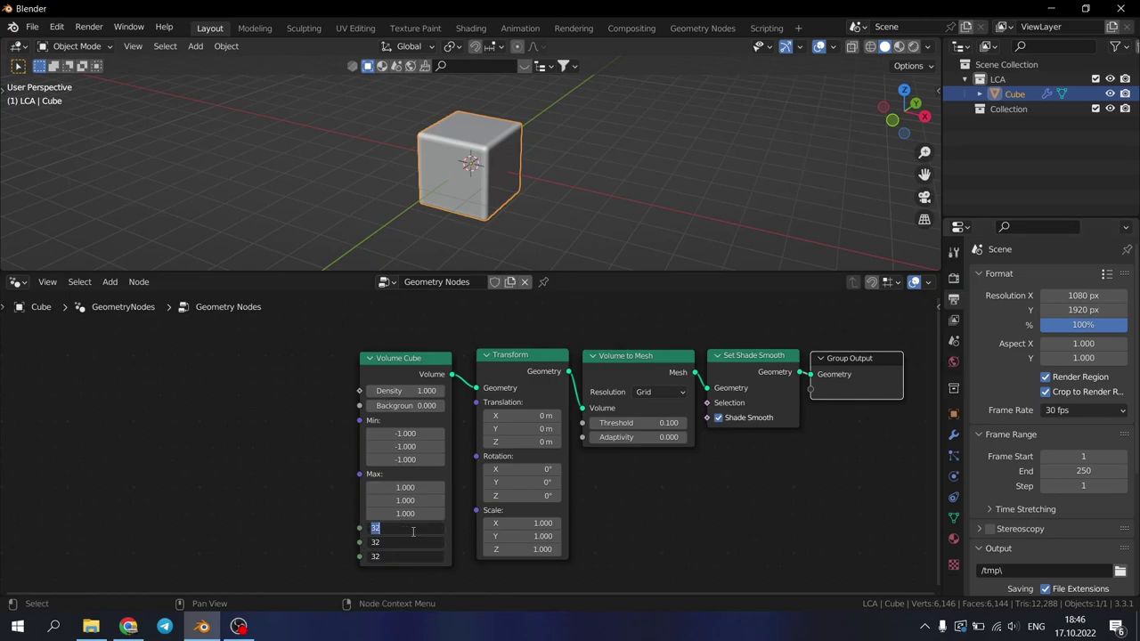
text(90)
key(Return)
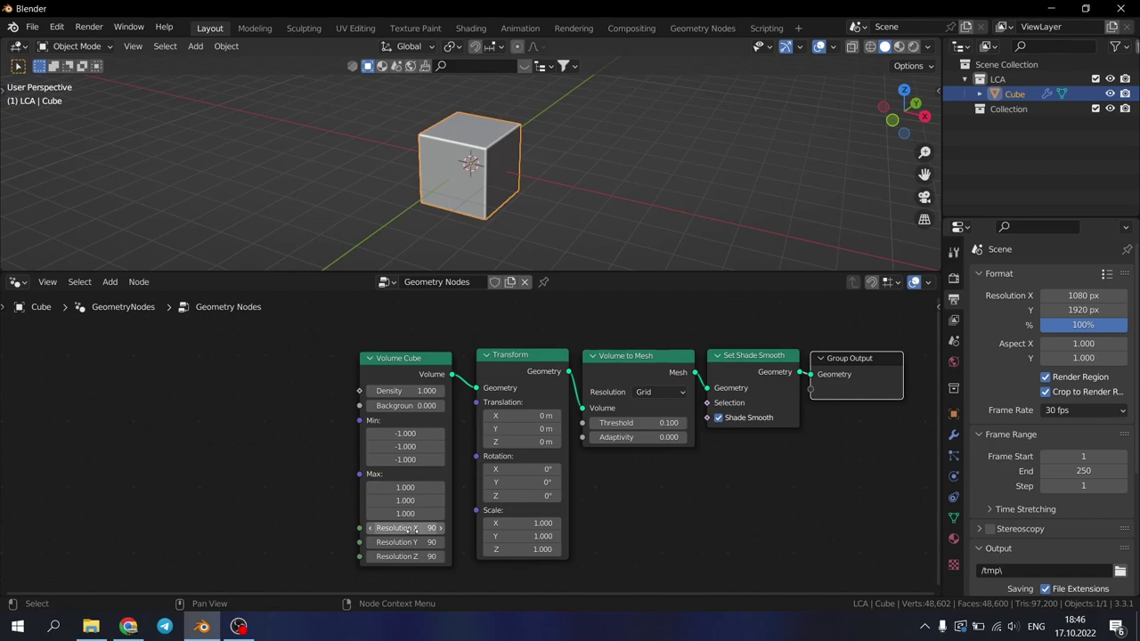
- Add a Gradient Texture whose Fac drives Volume Cube Density, with gradient type Spherical
key(shift+a)
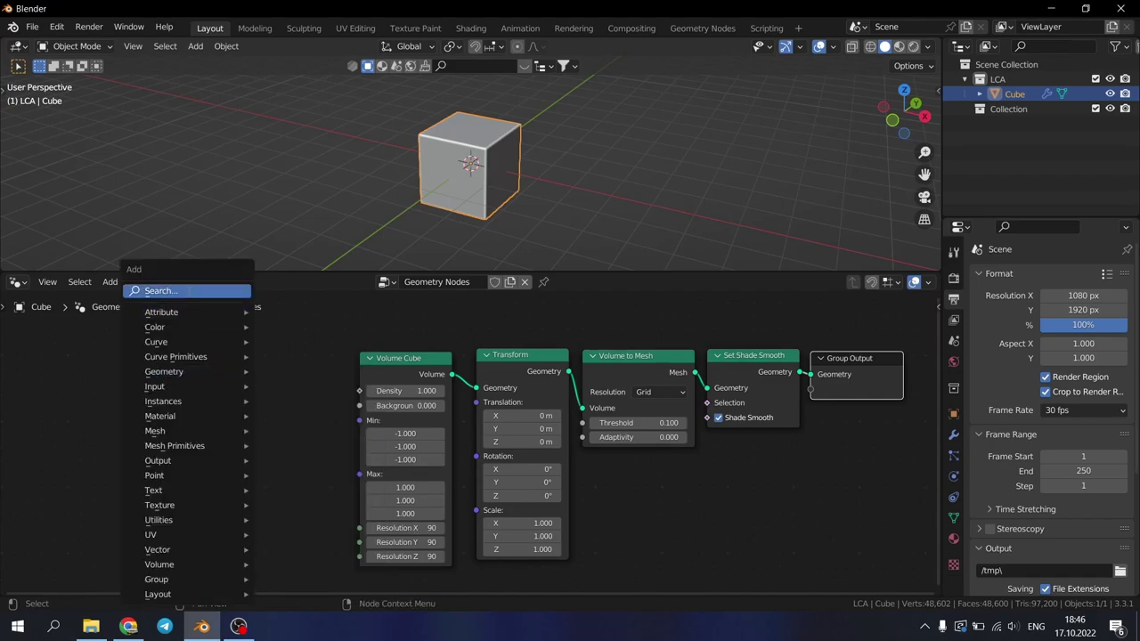
text(grad)
click(229, 322)
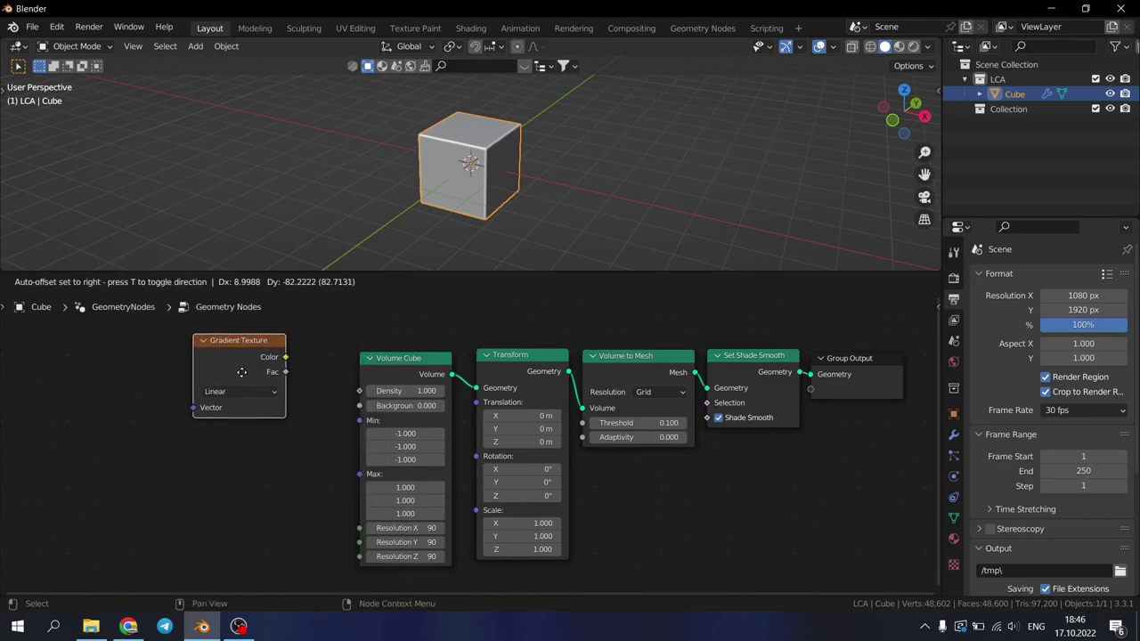
click(304, 393)
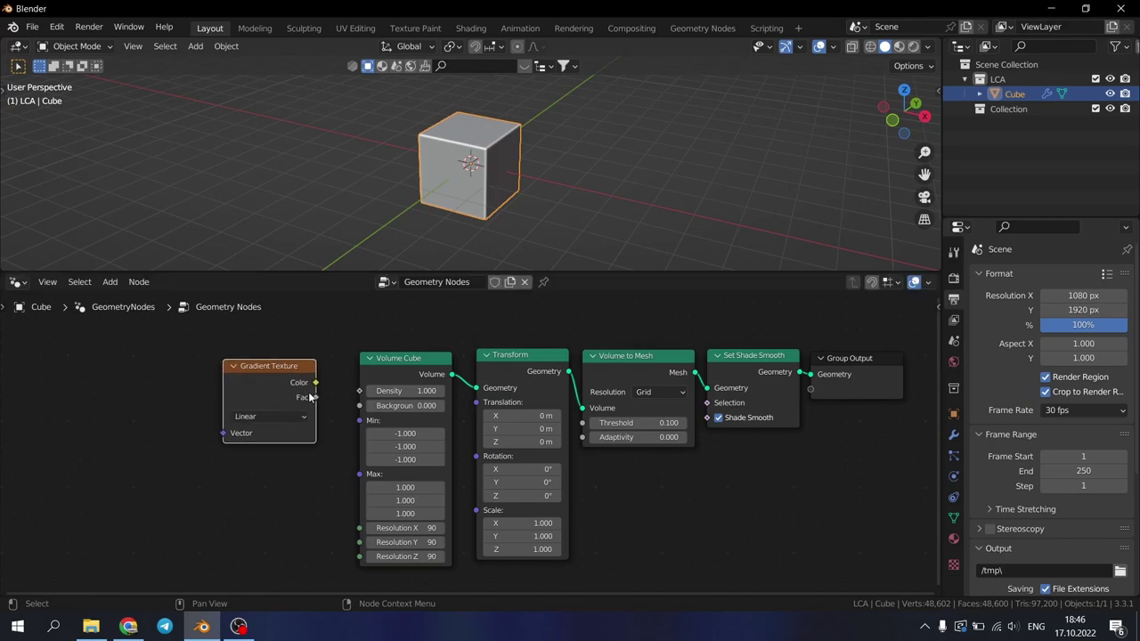
drag(316, 398, 362, 390)
drag(263, 367, 291, 357)
click(294, 409)
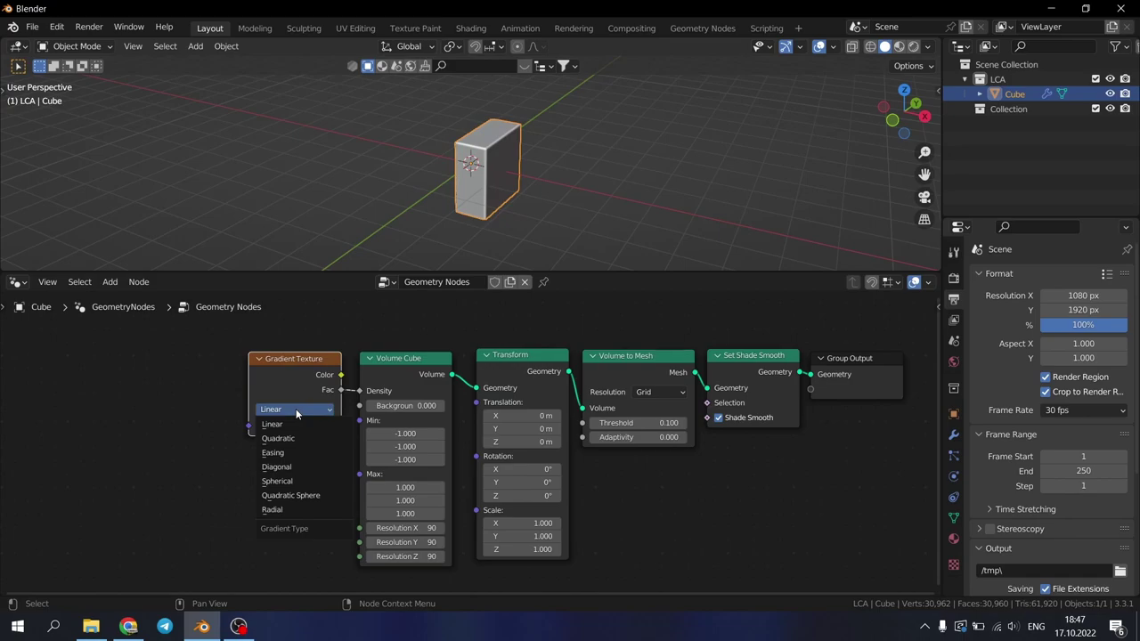
click(293, 481)
scroll(734, 480, down, 2)
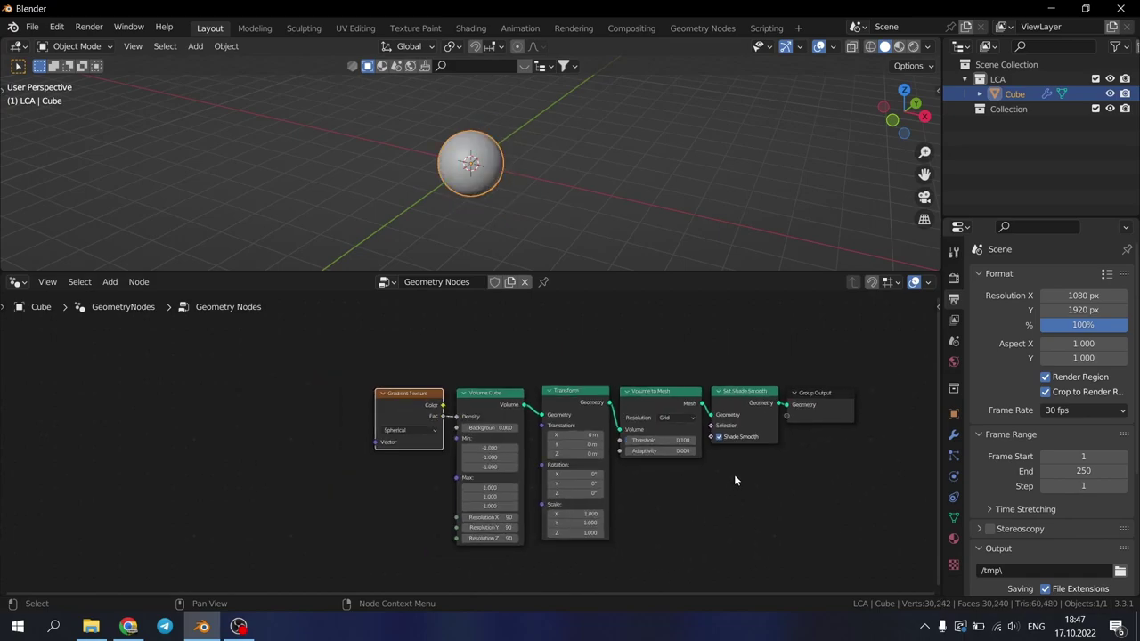
scroll(426, 152, up, 4)
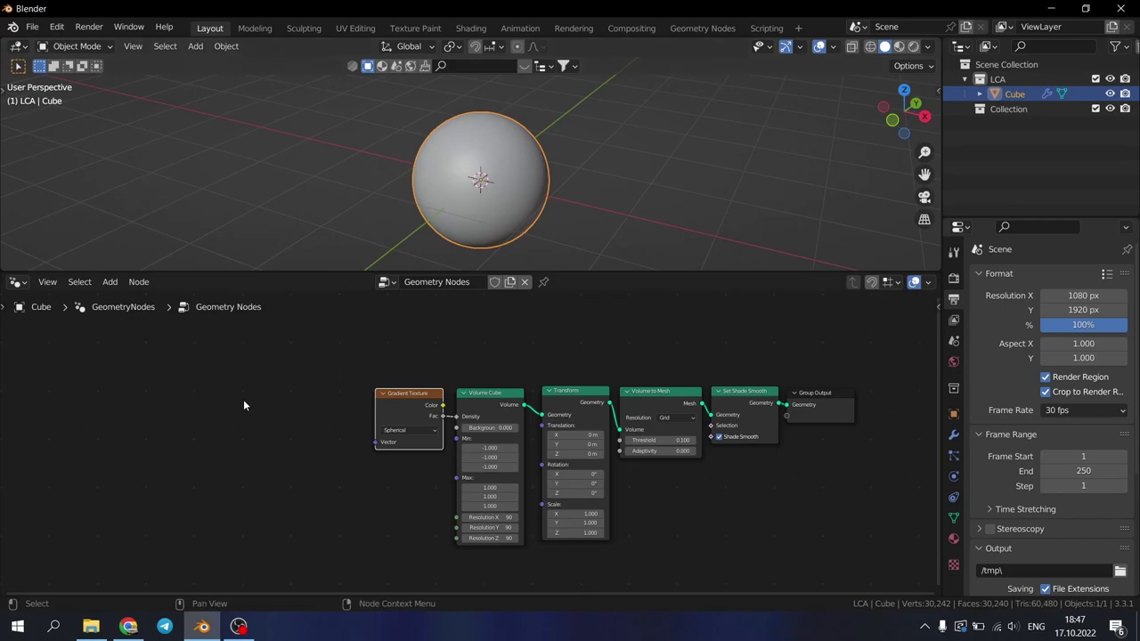
- Add a Vector Math node feeding the Gradient Texture's Vector input
key(shift+a)
click(227, 294)
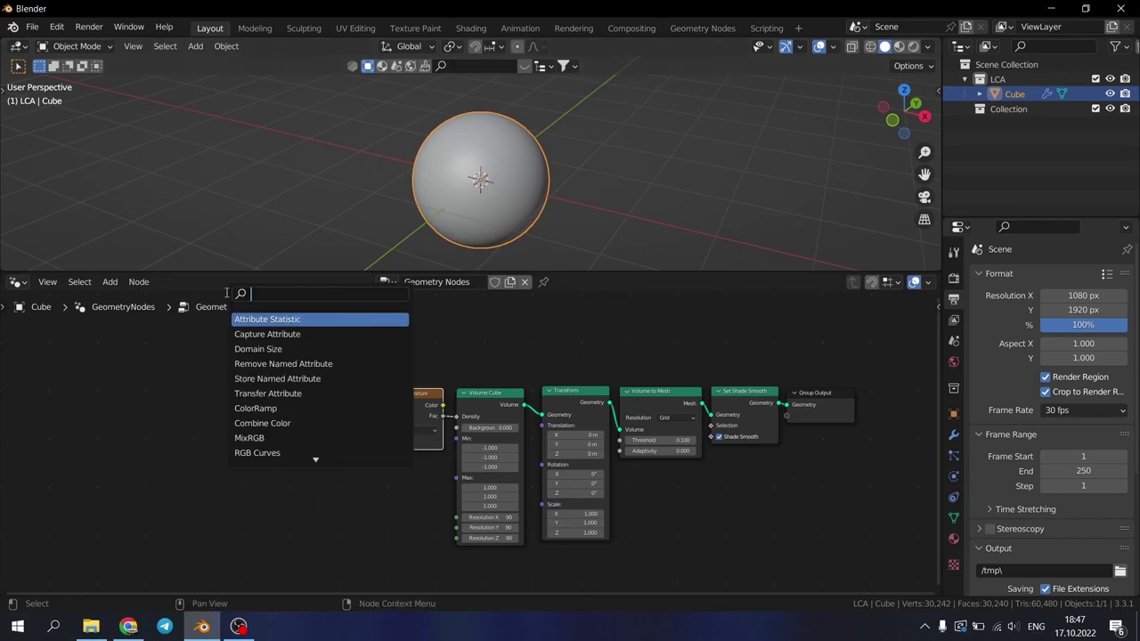
text(math)
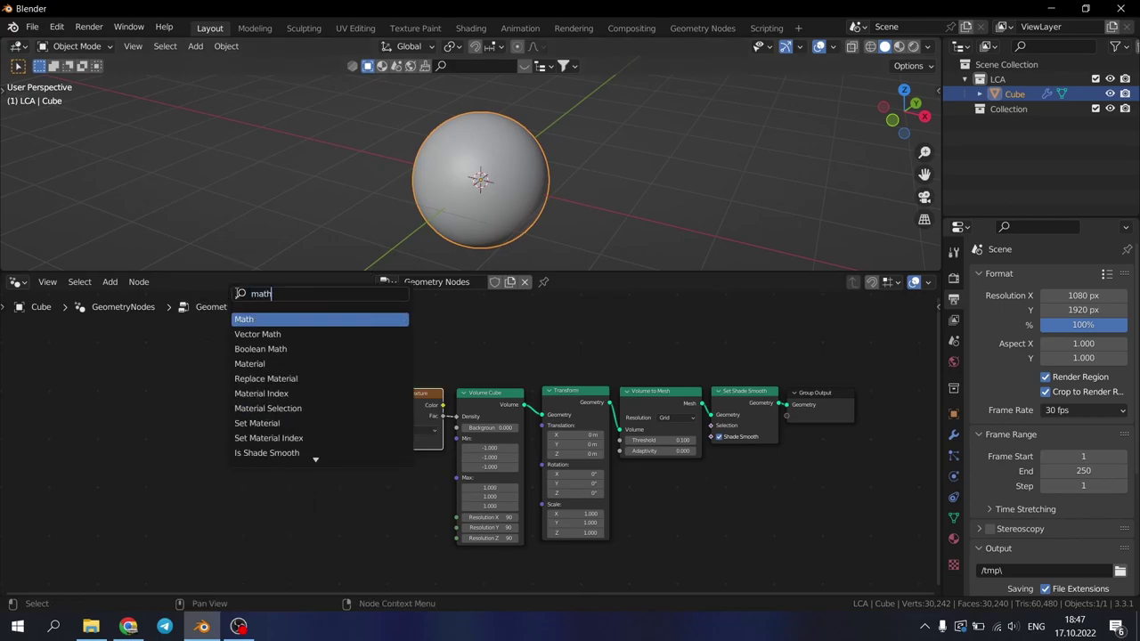
click(253, 333)
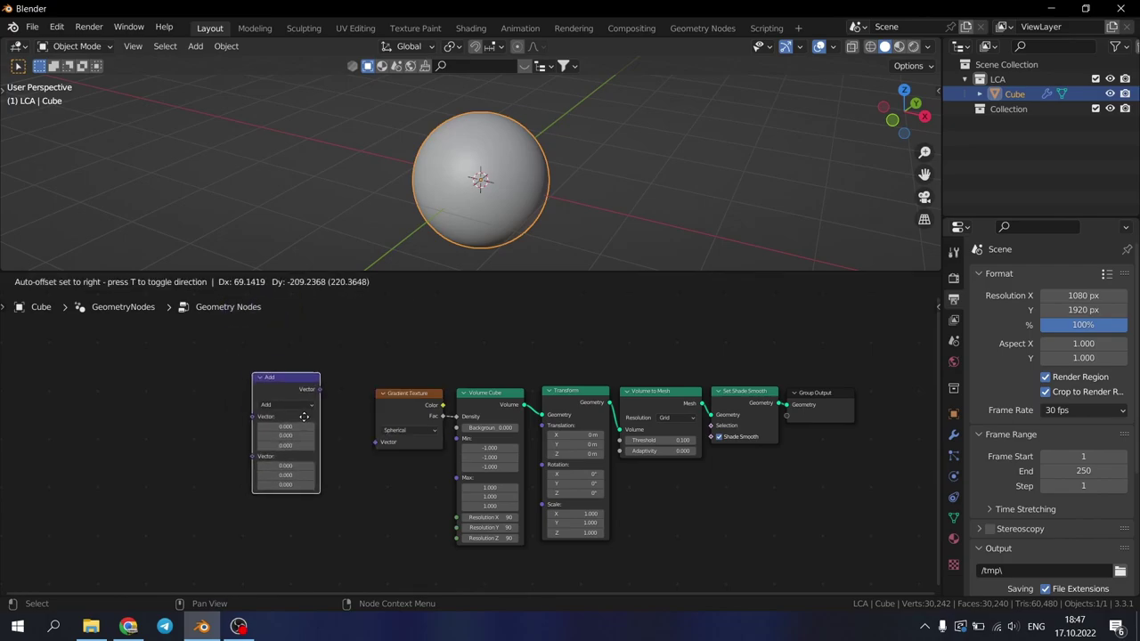
click(338, 447)
drag(346, 418, 374, 443)
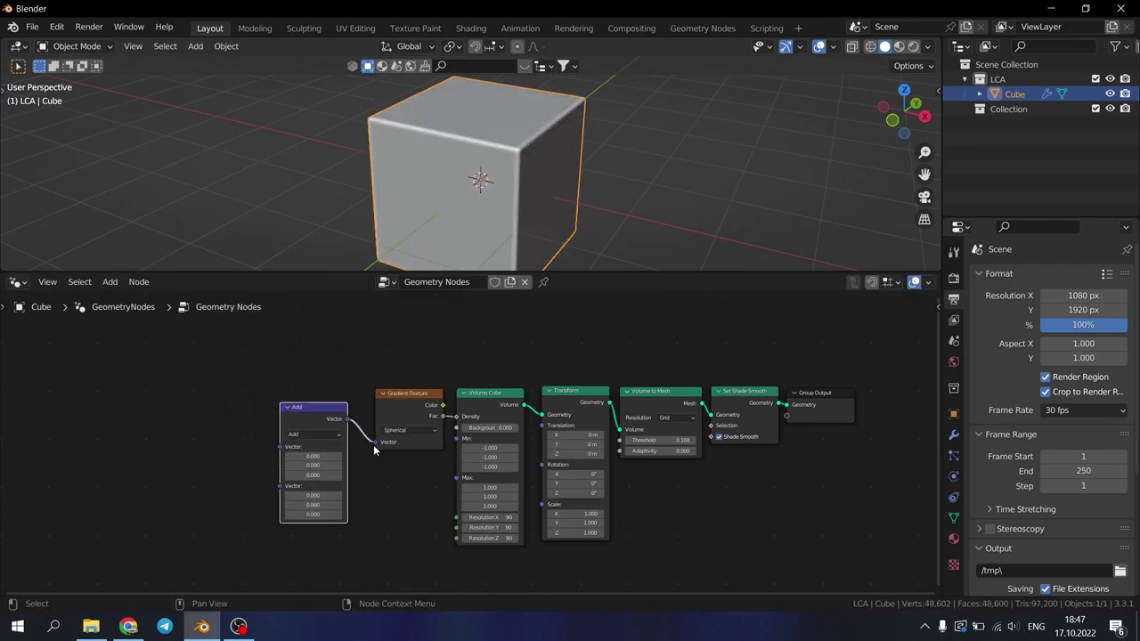
- Set the Vector Math operation to Multiply and place it beside the Gradient Texture
click(320, 434)
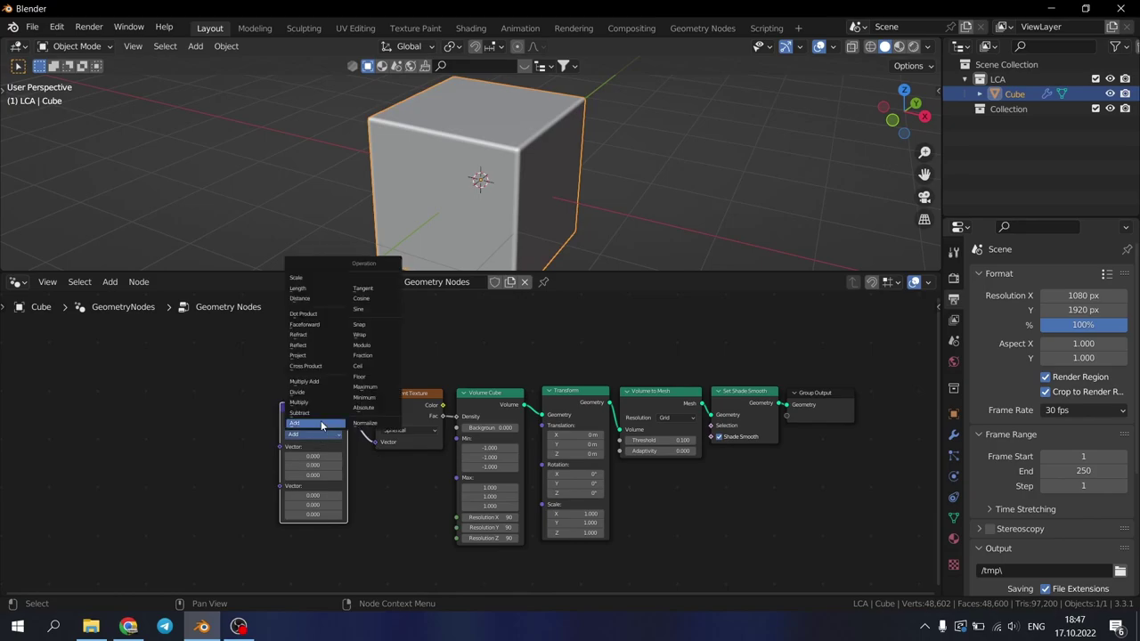
click(317, 382)
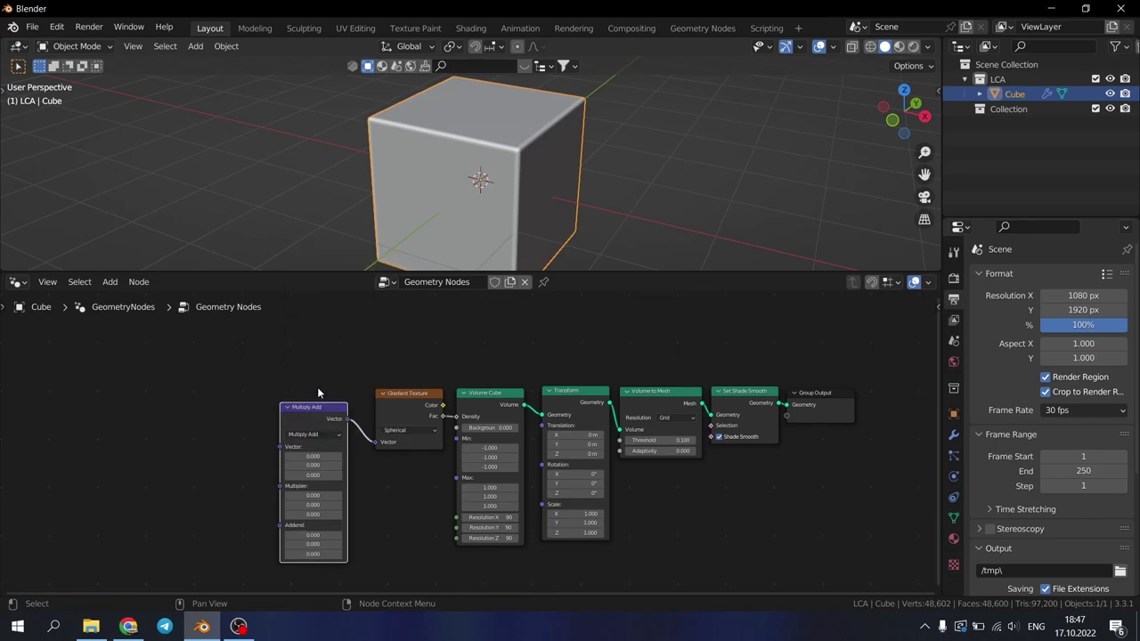
click(334, 436)
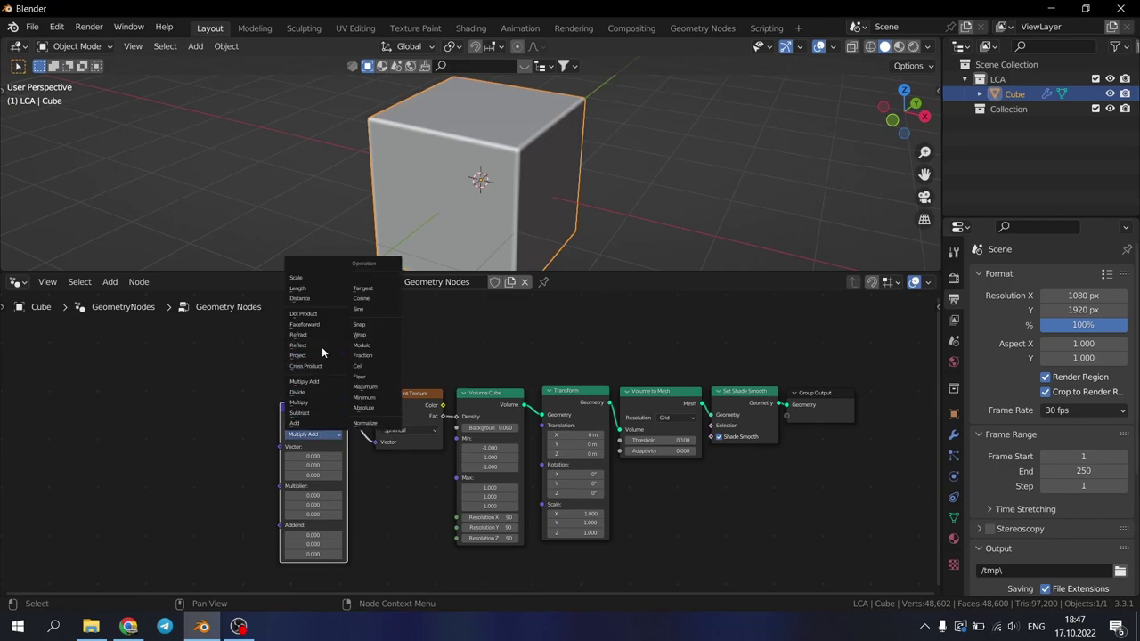
click(312, 407)
drag(320, 405, 332, 397)
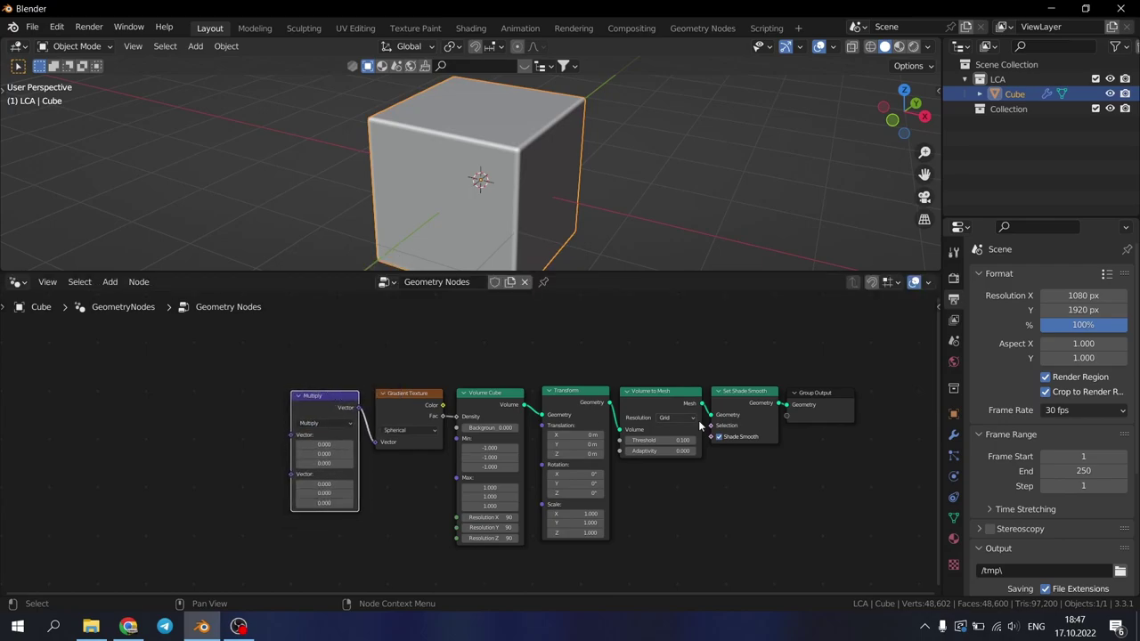
scroll(504, 433, down, 3)
scroll(480, 422, up, 2)
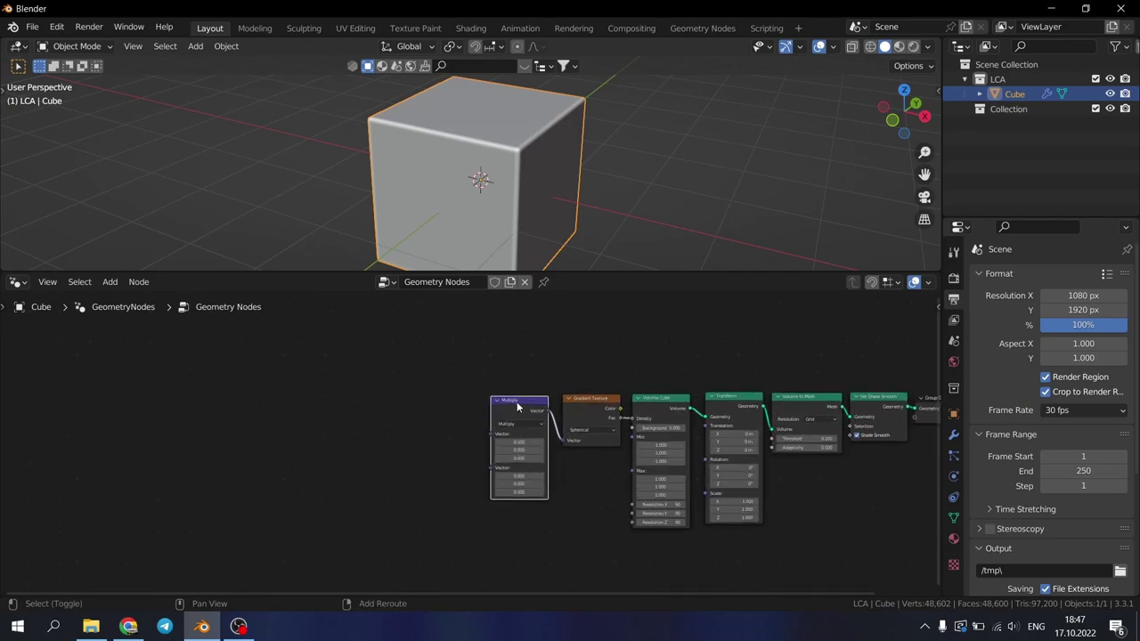
- Duplicate the Multiply node and feed a new Position node into the copy
key(shift+d)
click(253, 406)
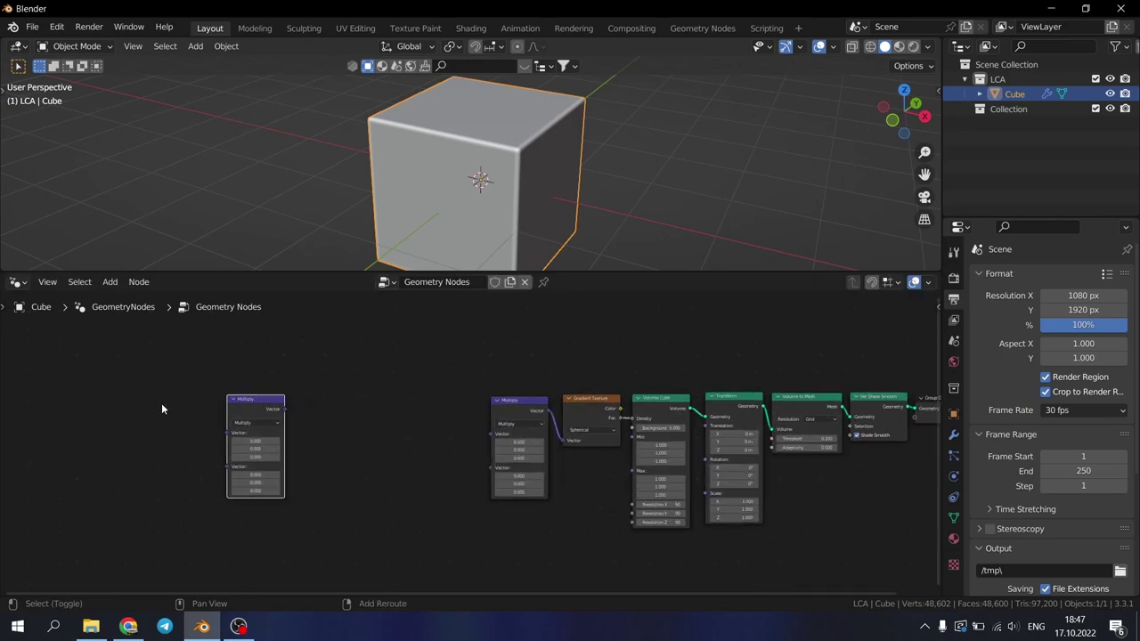
key(shift+a)
click(123, 294)
text(pos)
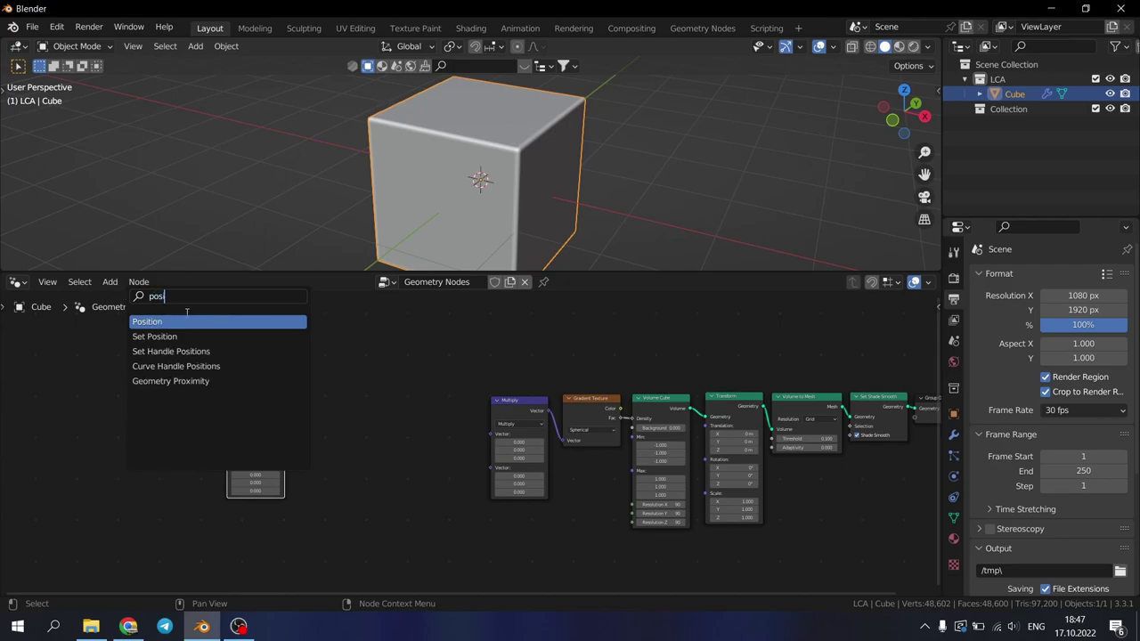
key(Return)
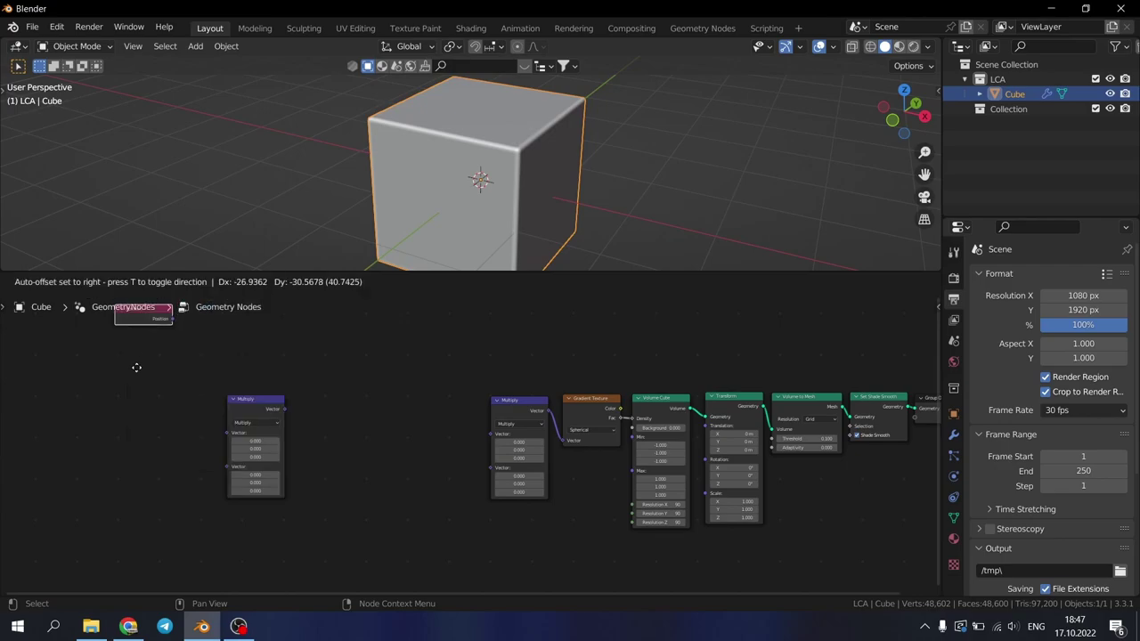
click(201, 434)
mouse_move(197, 420)
mouse_down()
mouse_move(228, 433)
mouse_move(195, 408)
mouse_up()
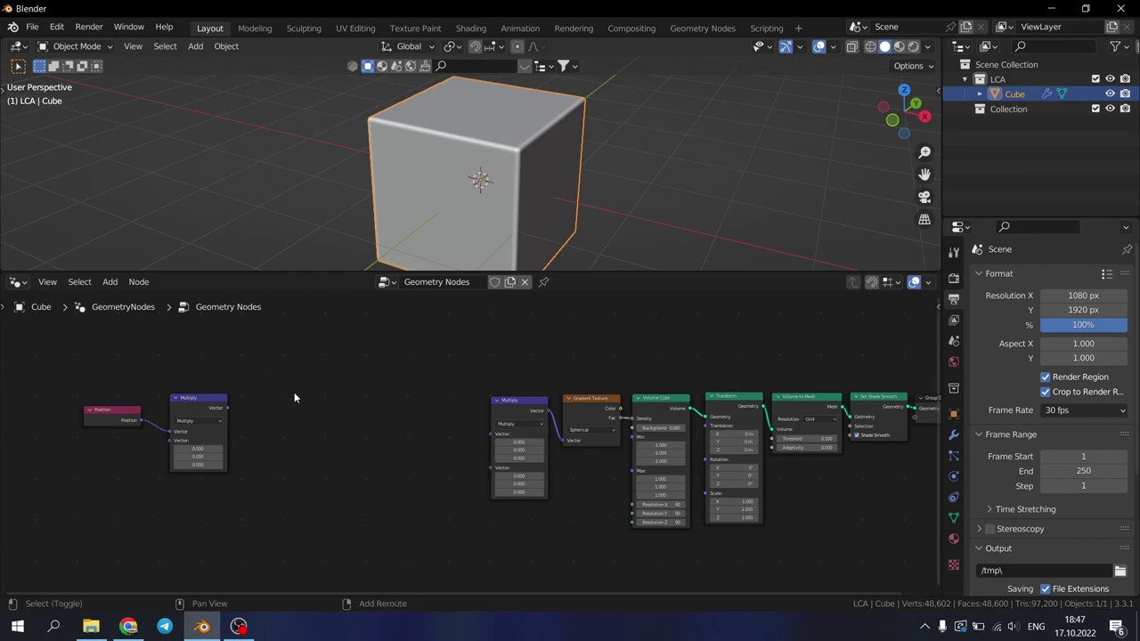
- Add a Noise Texture driven by the Multiply copy and select the three new nodes
key(shift+a)
click(251, 290)
text(noise)
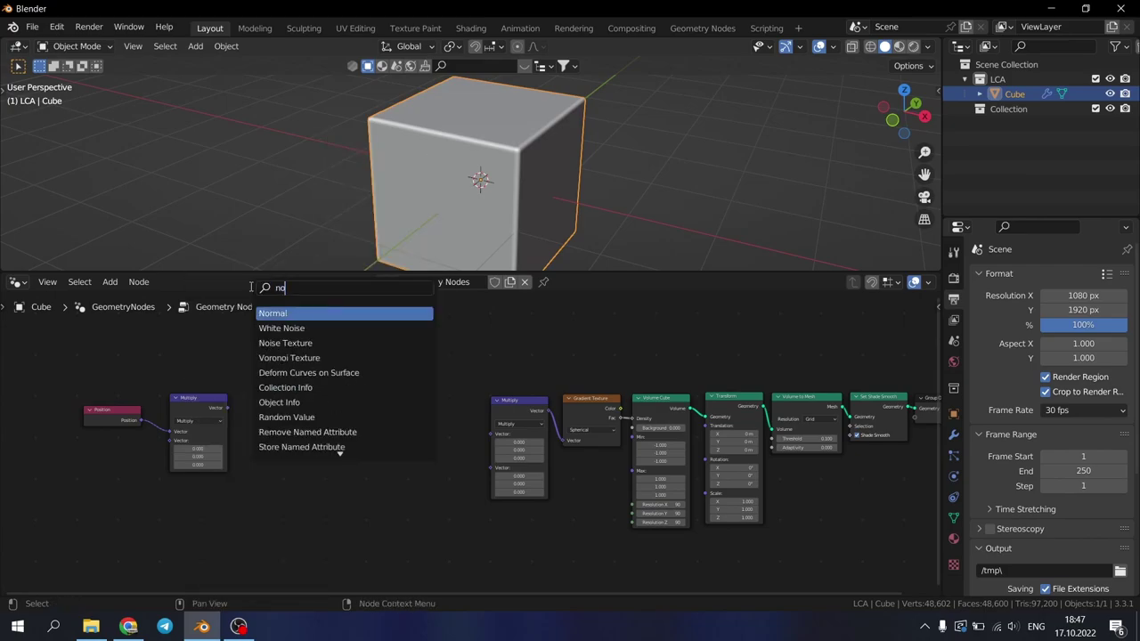
click(285, 327)
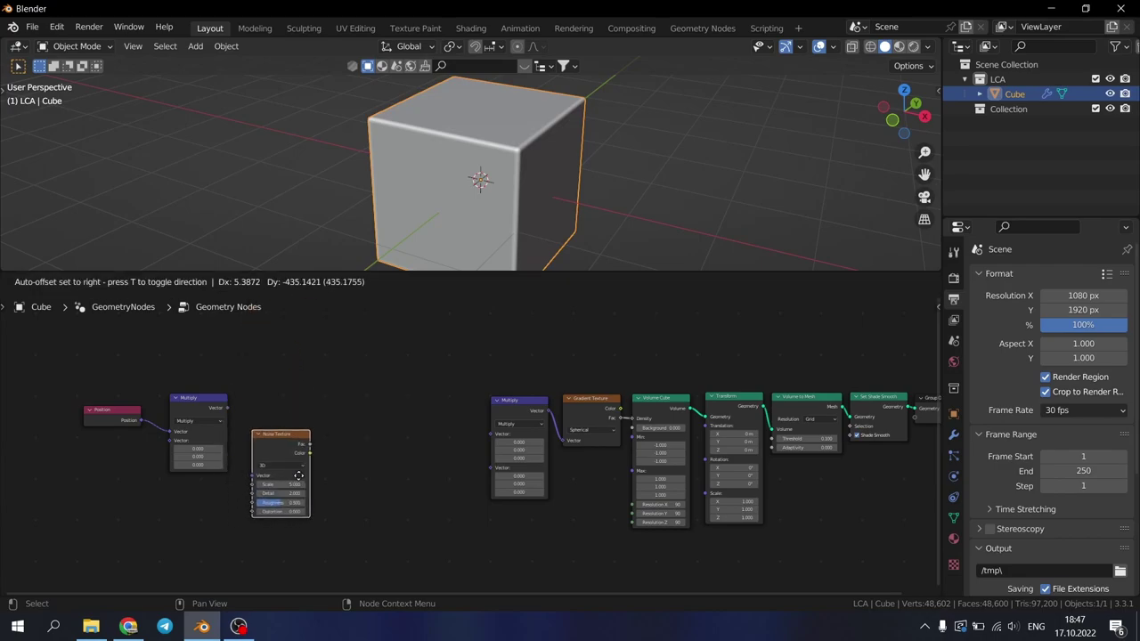
click(292, 473)
drag(228, 408, 250, 475)
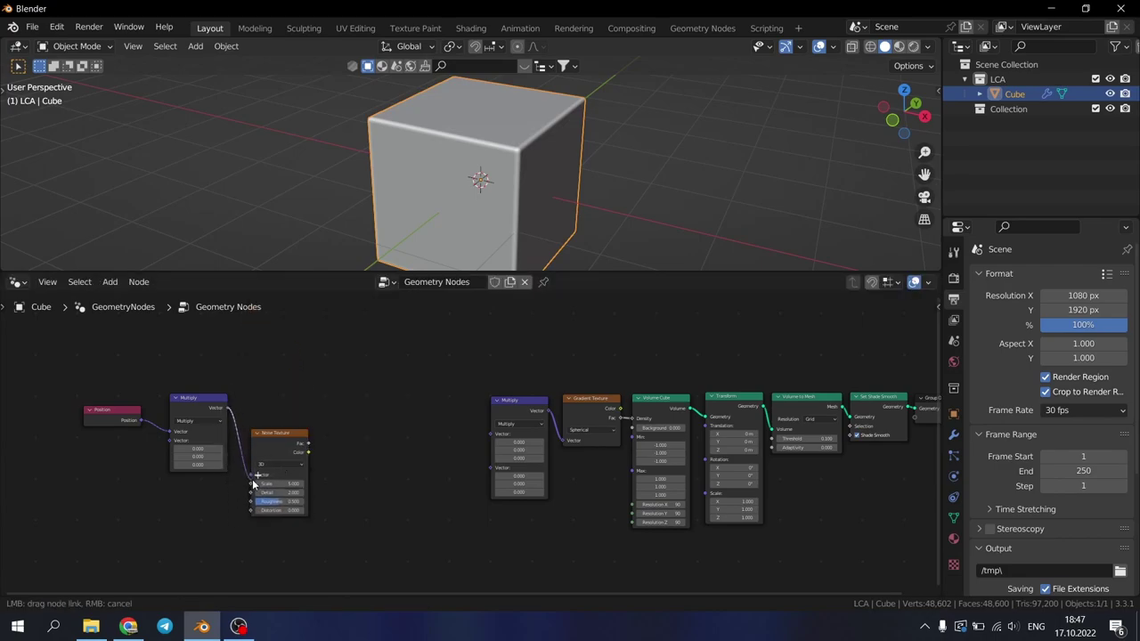
drag(76, 339, 308, 498)
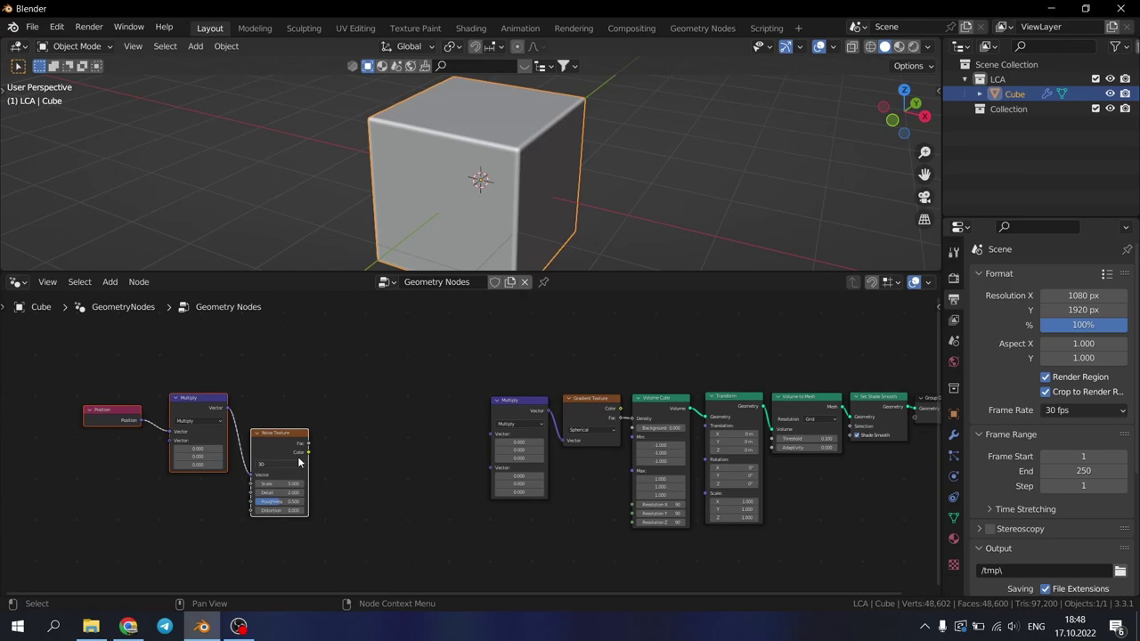
- Shift the three nodes left and add a Wave Texture fed by the Noise Texture colour
key(g)
click(284, 440)
key(shift+a)
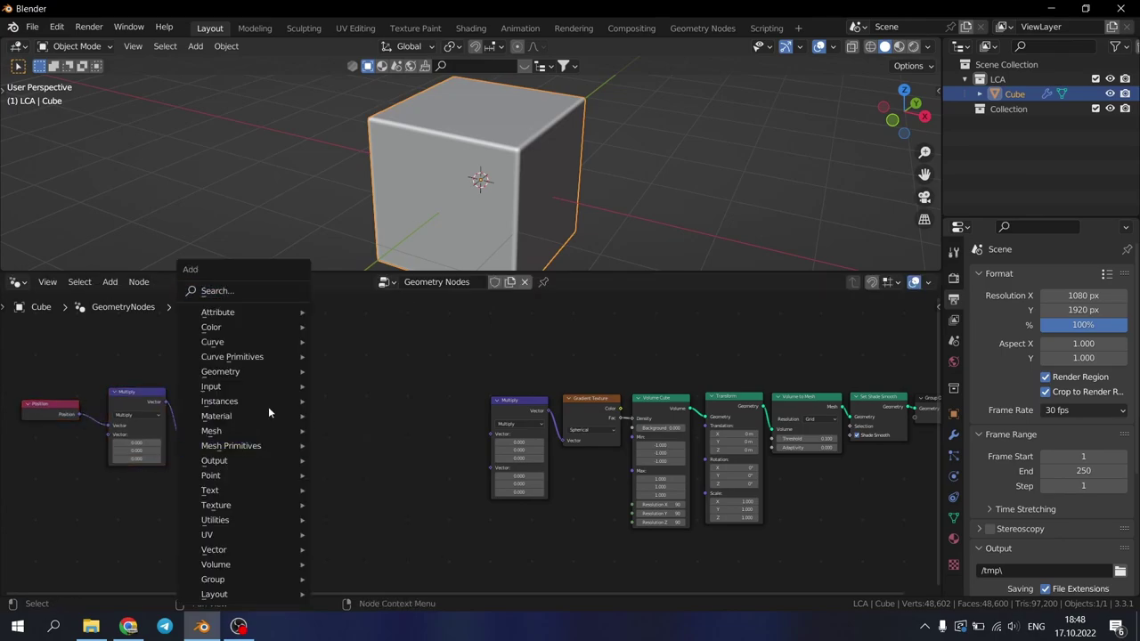
text(wave)
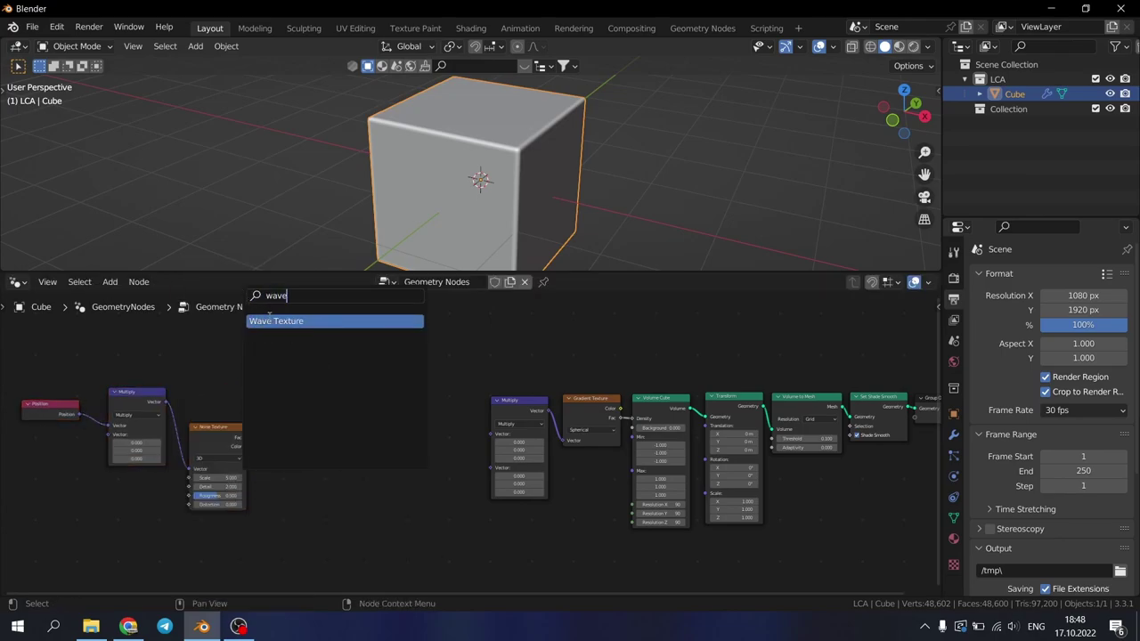
click(270, 320)
click(255, 445)
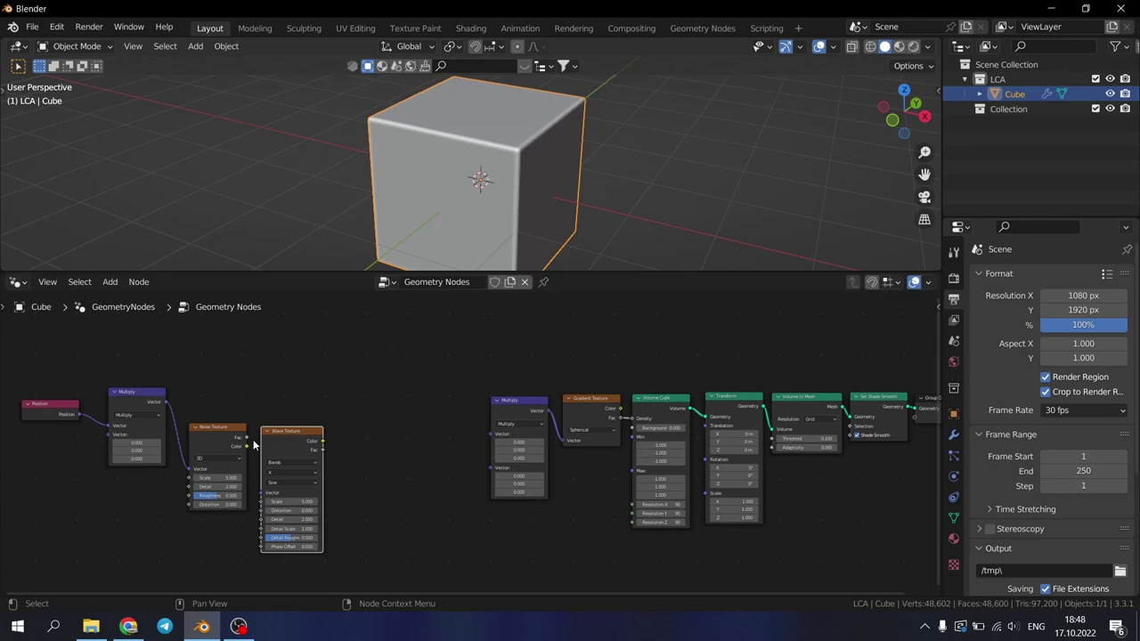
drag(247, 446, 261, 492)
- Add a ColorRamp driven by the Wave Texture Color and move the left node group left
key(shift+a)
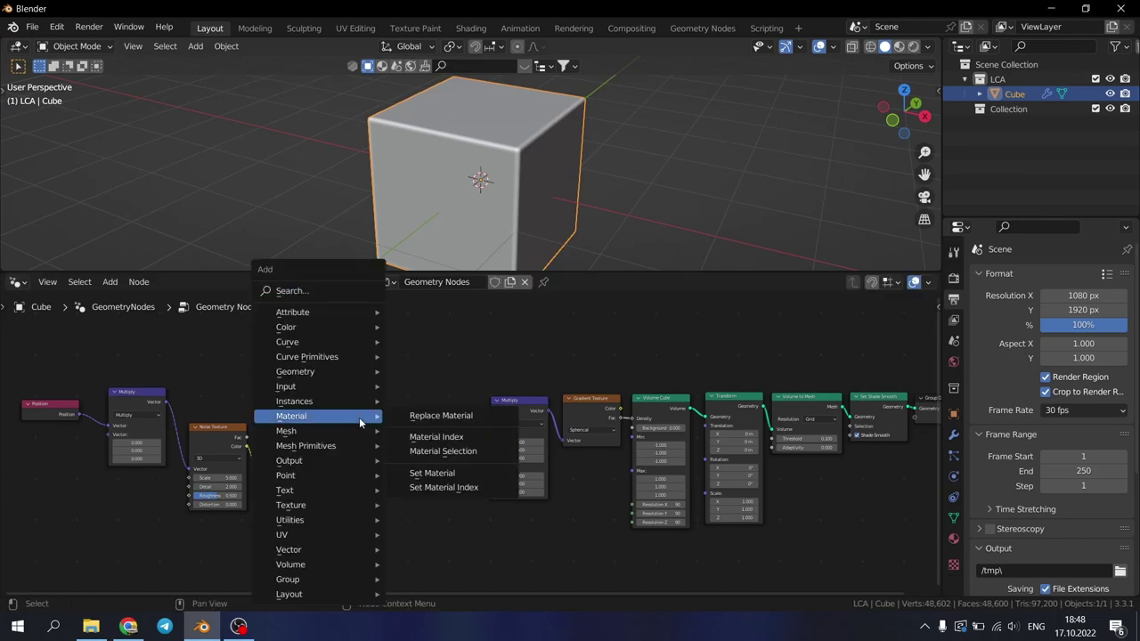
click(315, 296)
text(color)
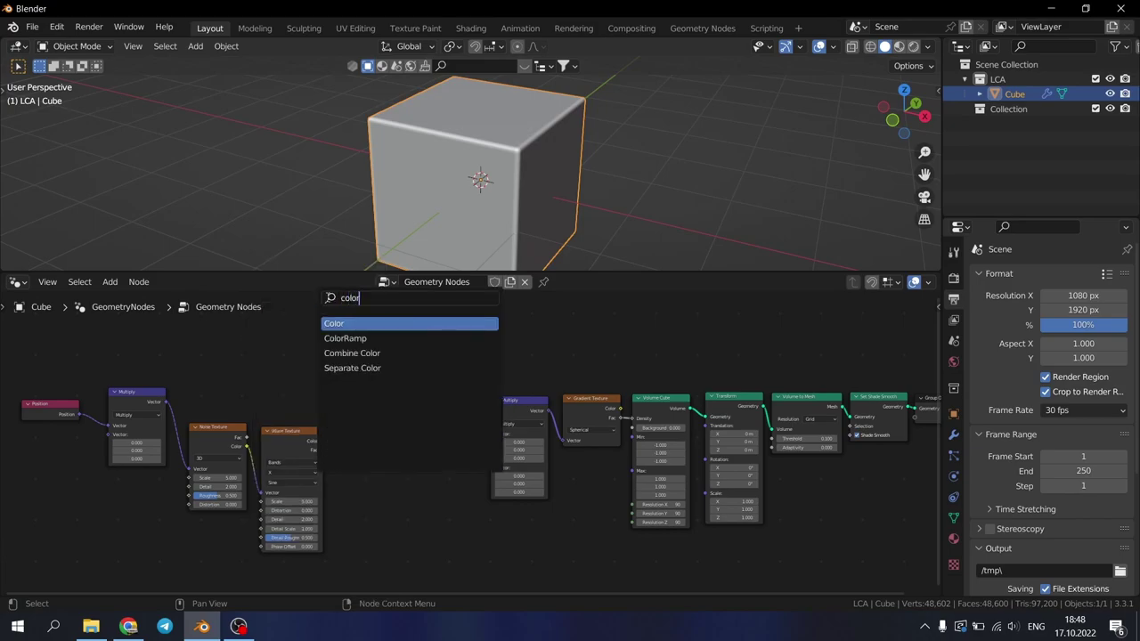
click(360, 338)
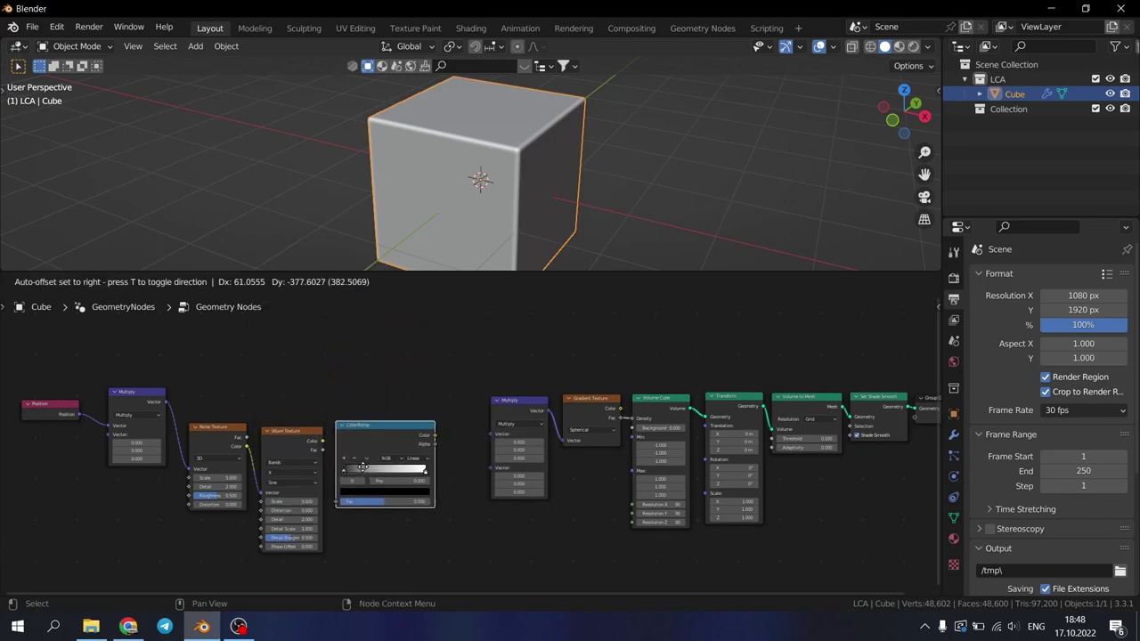
click(356, 472)
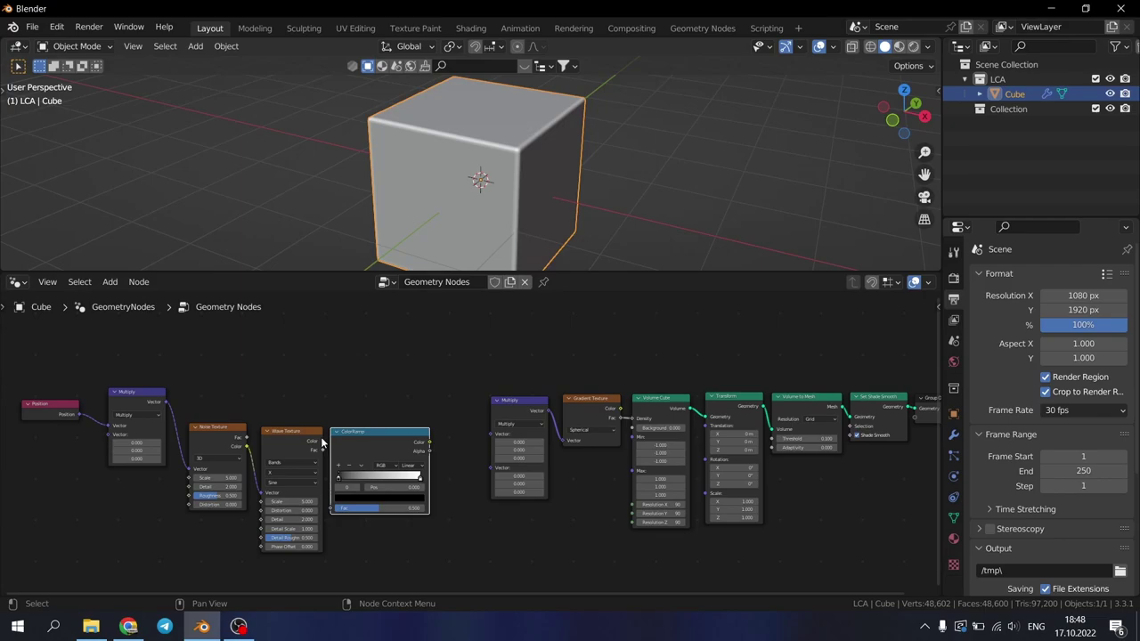
drag(323, 443, 331, 508)
key(Escape)
drag(323, 441, 332, 509)
drag(41, 357, 385, 508)
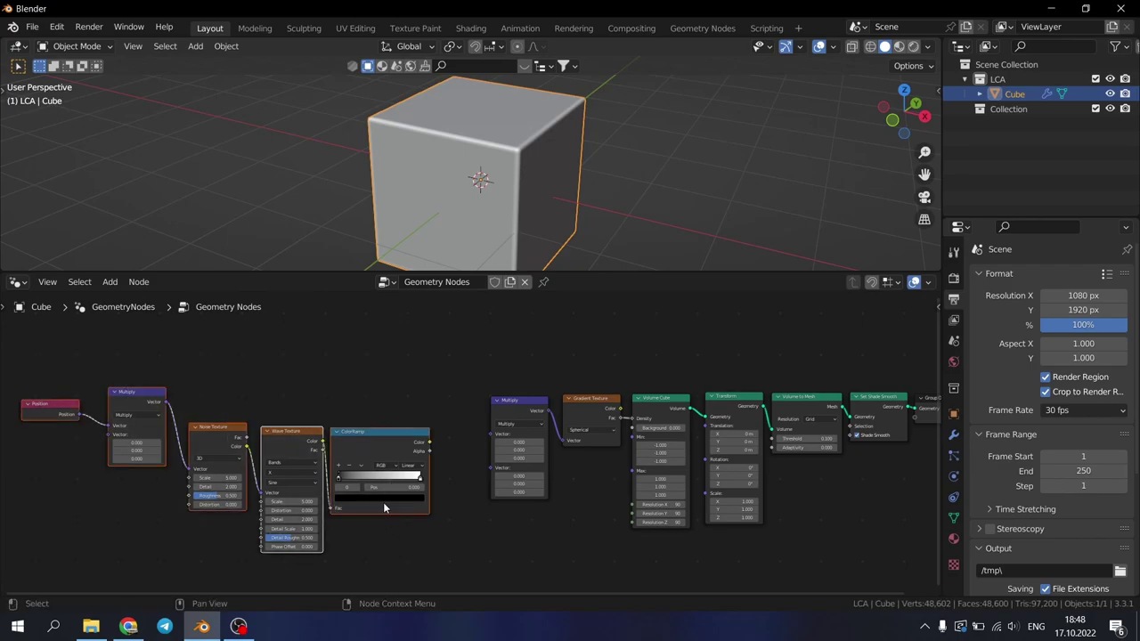
drag(361, 433, 276, 436)
- Add a Math node set to Subtract after the ColorRamp
click(354, 422)
key(shift+a)
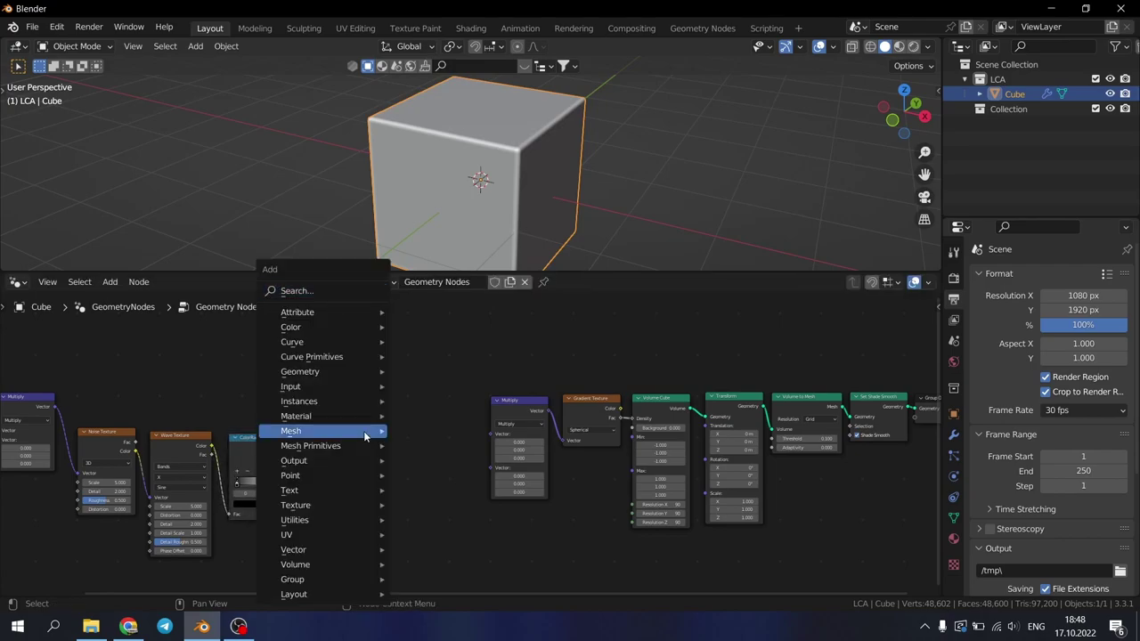
click(341, 291)
text(math)
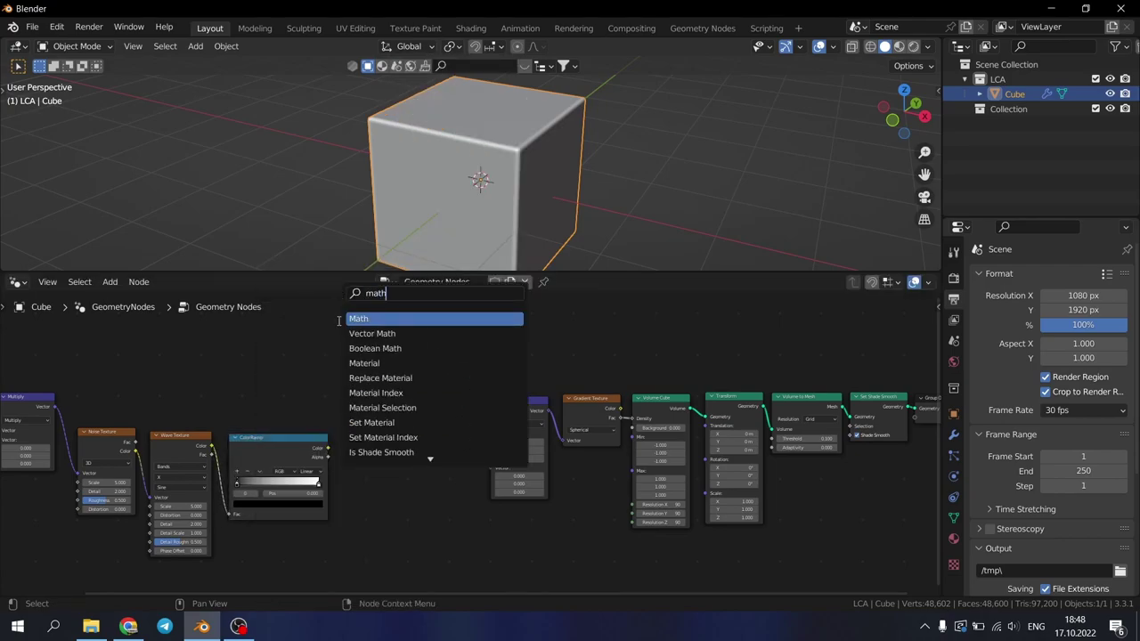
key(Return)
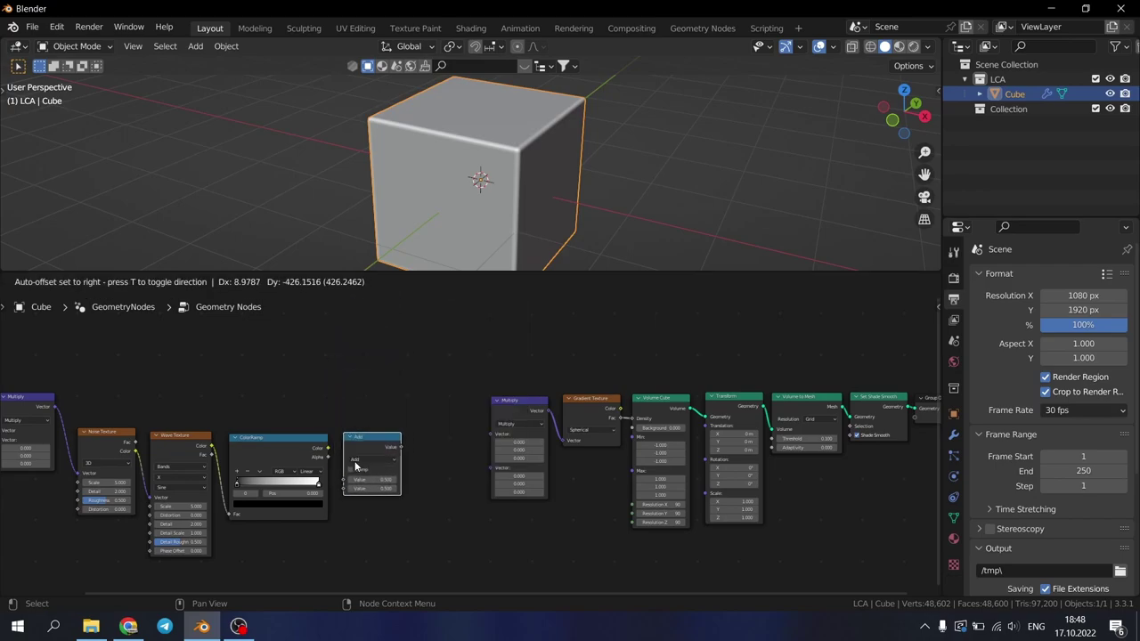
click(362, 458)
click(363, 460)
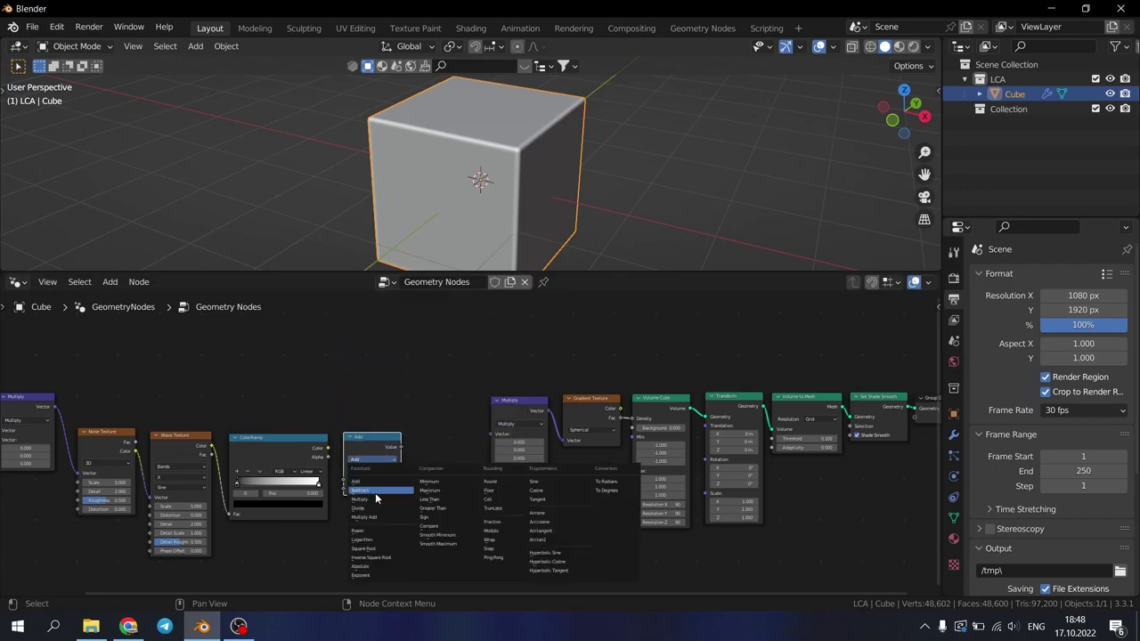
click(375, 492)
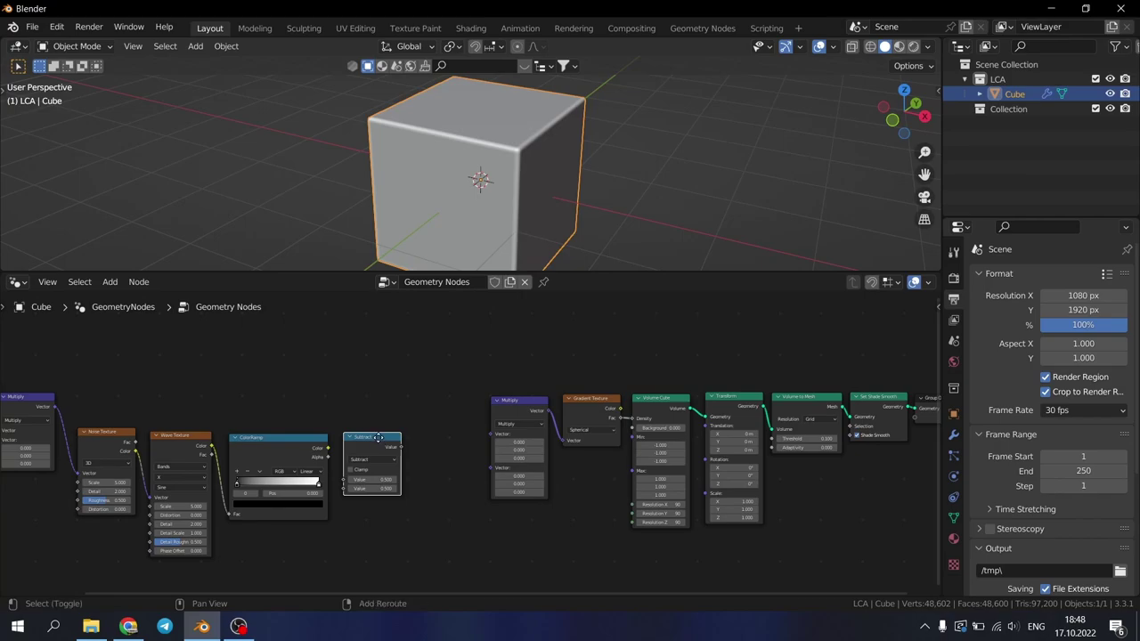
- Duplicate the Subtract node and set the copy to Multiply Add
key(shift+d)
click(450, 447)
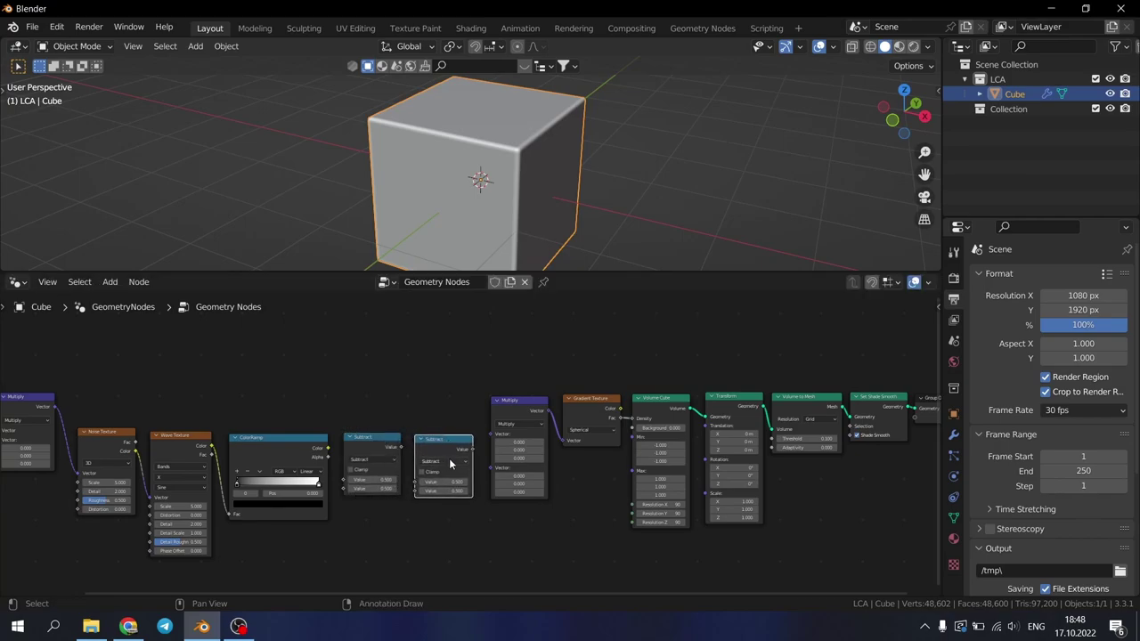
click(451, 461)
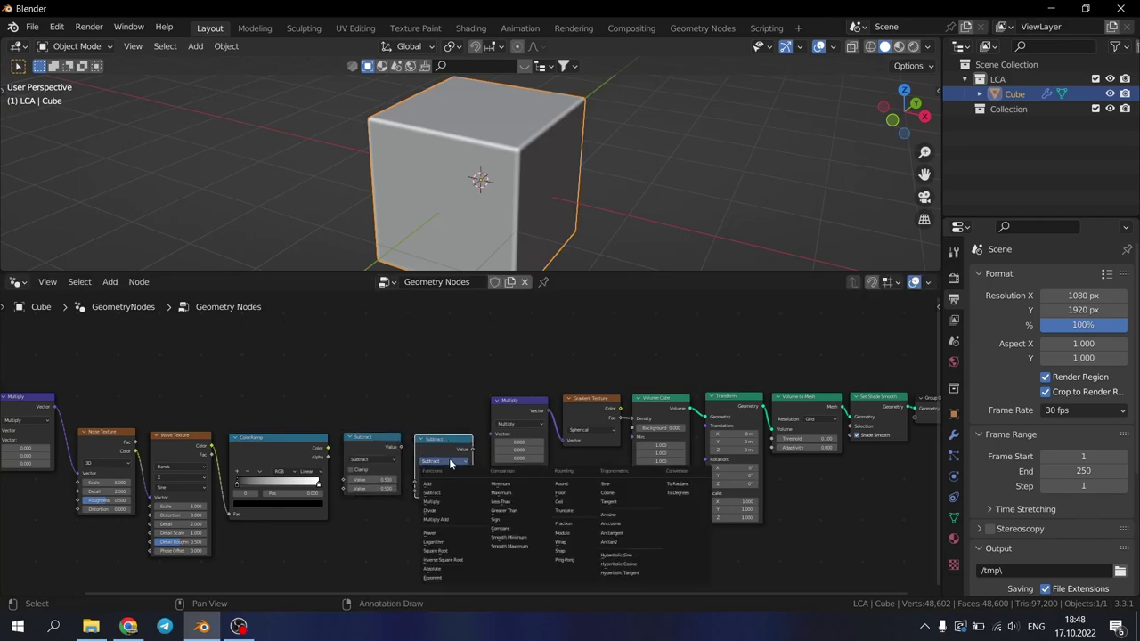
click(447, 520)
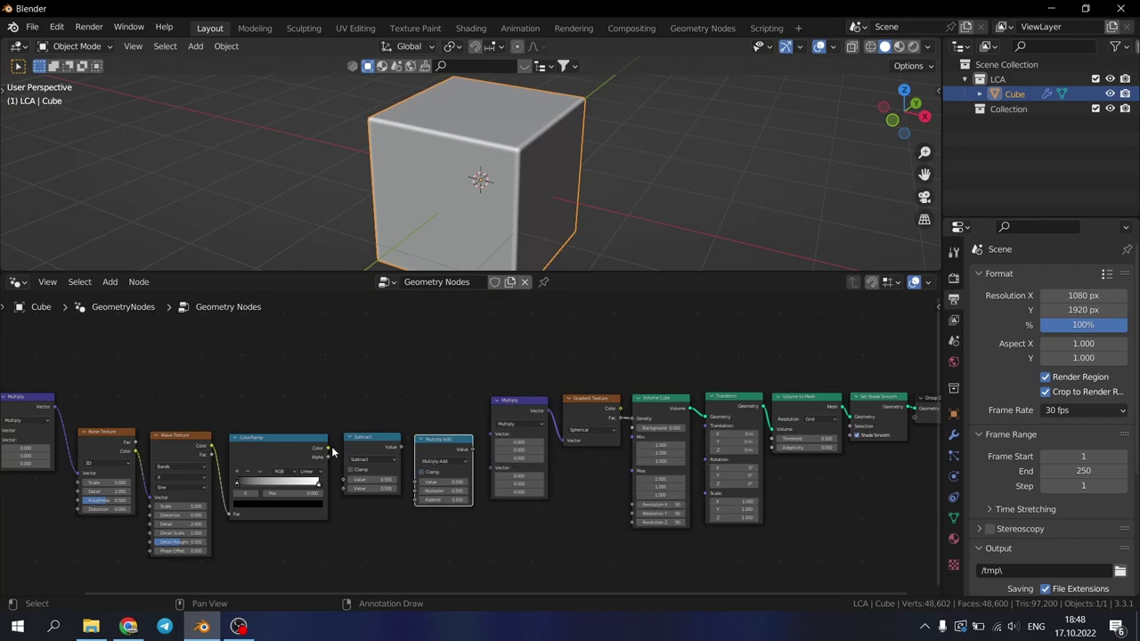
- Wire ColorRamp → Subtract → Multiply Add into the second Multiply, plus the first Multiply's vector
drag(328, 449, 345, 481)
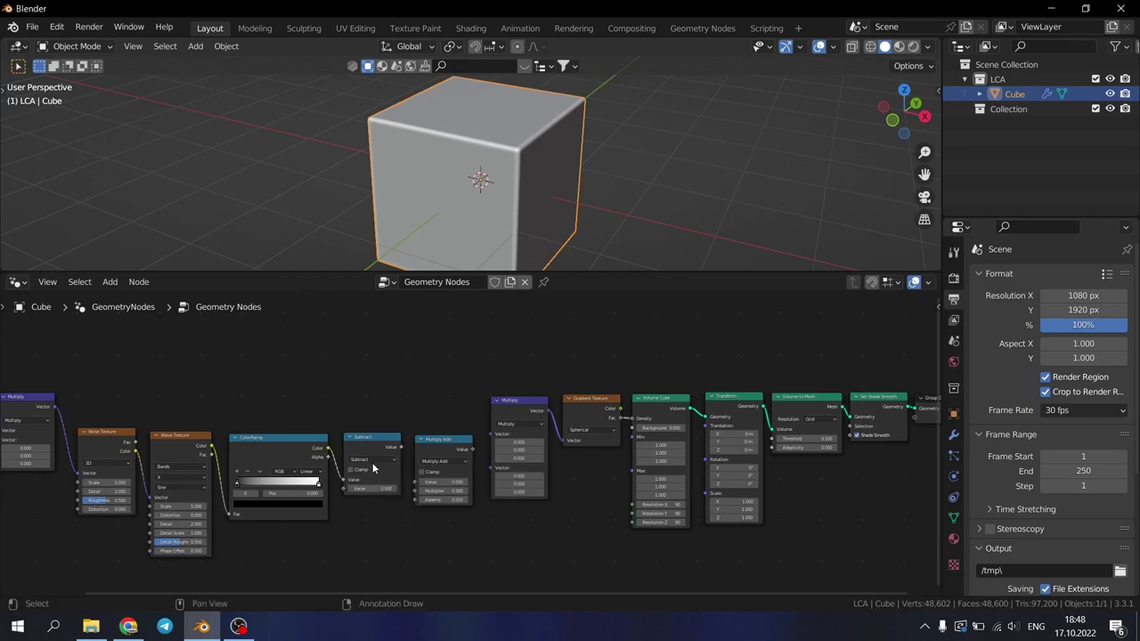
drag(401, 447, 413, 484)
drag(472, 449, 492, 467)
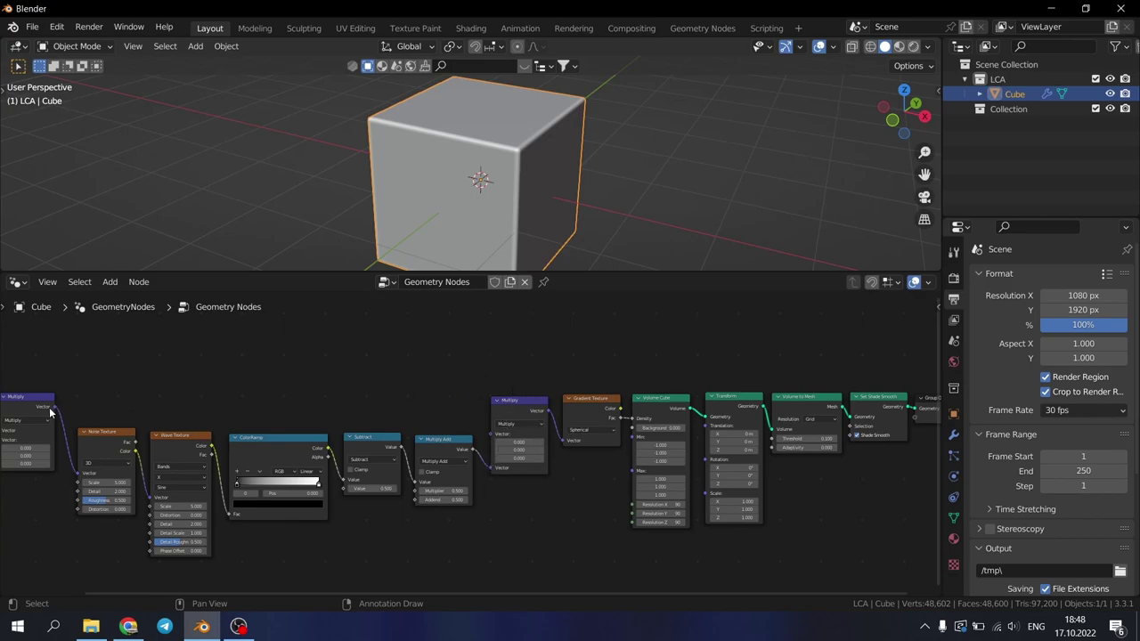
drag(57, 405, 494, 435)
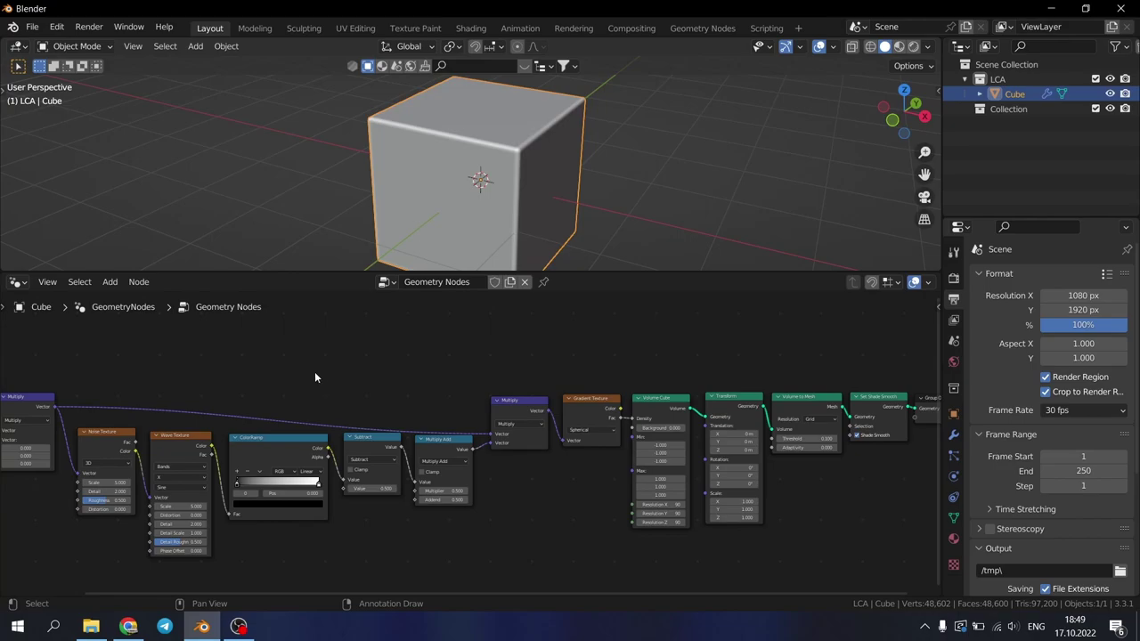
- Frame all nodes, then zoom in on the Position-to-Multiply Add section of the tree
key(Home)
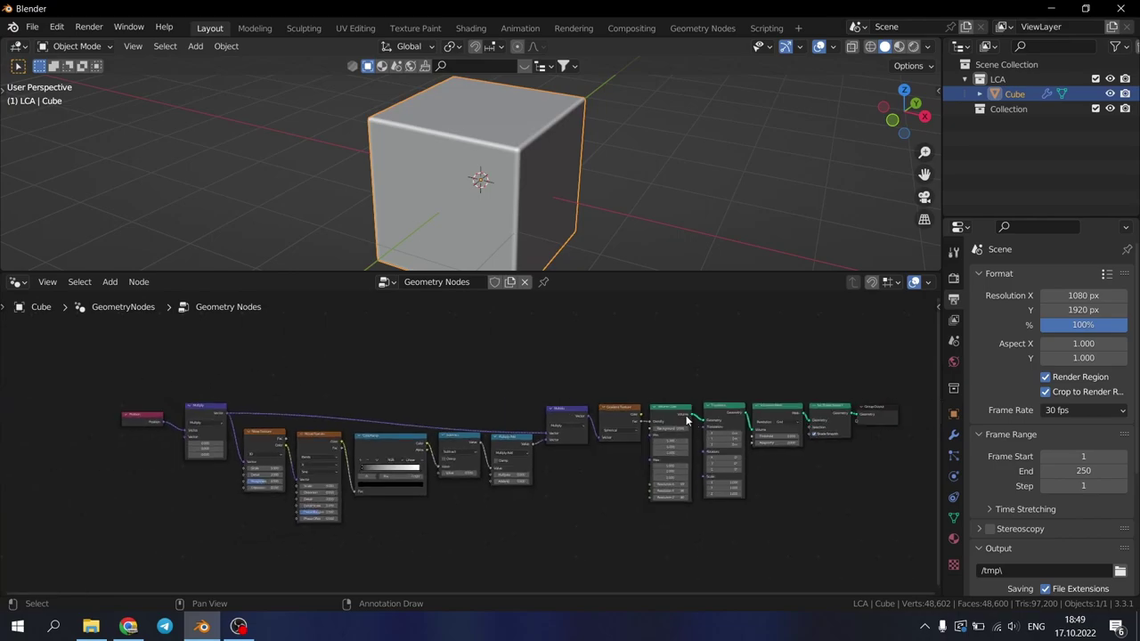
scroll(247, 472, up, 2)
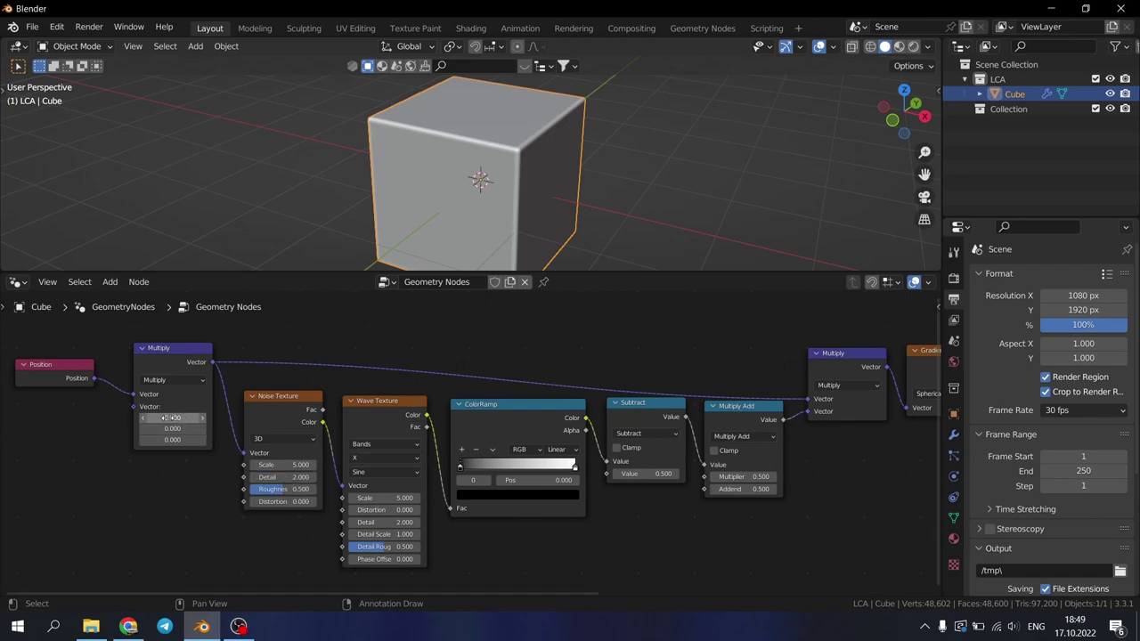
- Set all three Multiply vector values to 1
drag(169, 418, 169, 440)
text(1)
key(Return)
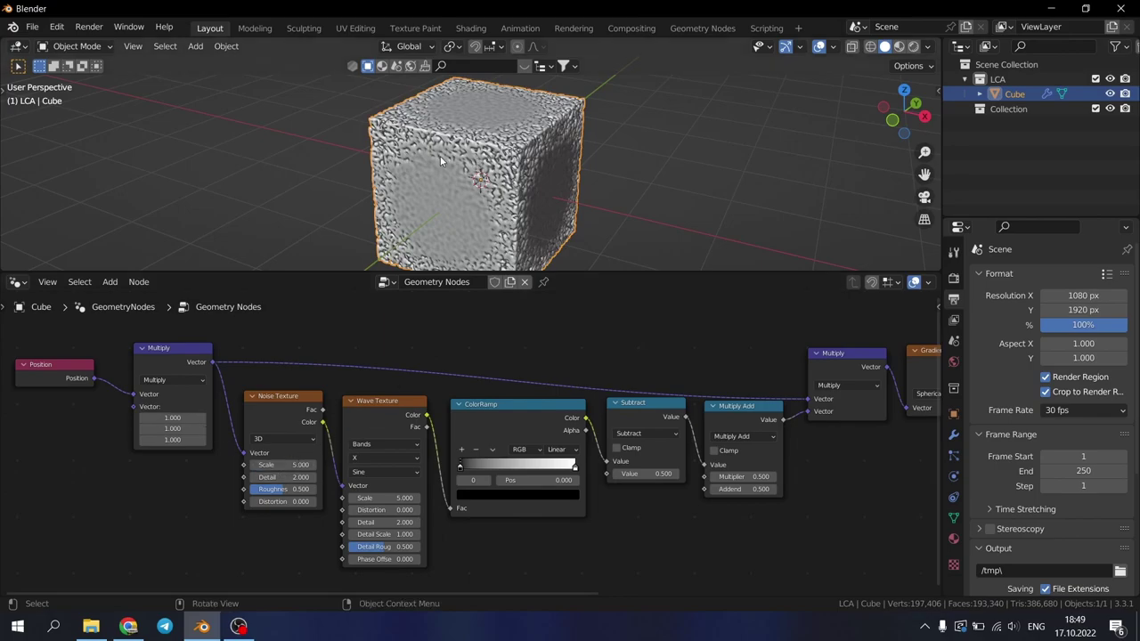
middle_drag(442, 158, 588, 134)
- Set Noise Texture Scale 0.3, Detail 0, Roughness 0 and Distortion 1.5
click(291, 465)
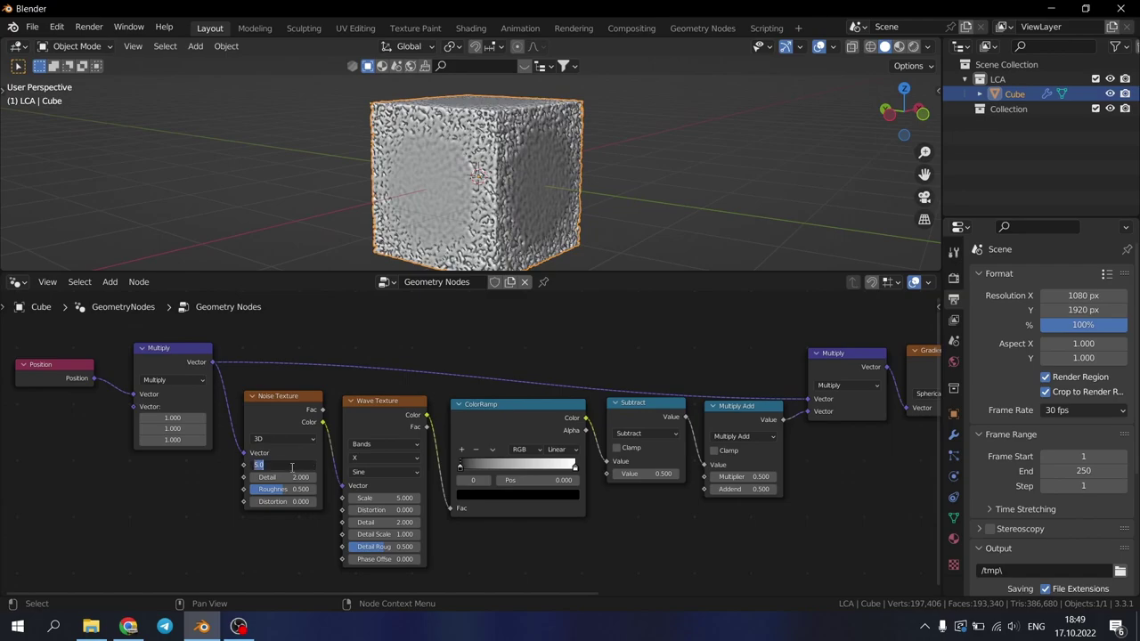
text(.3)
key(Return)
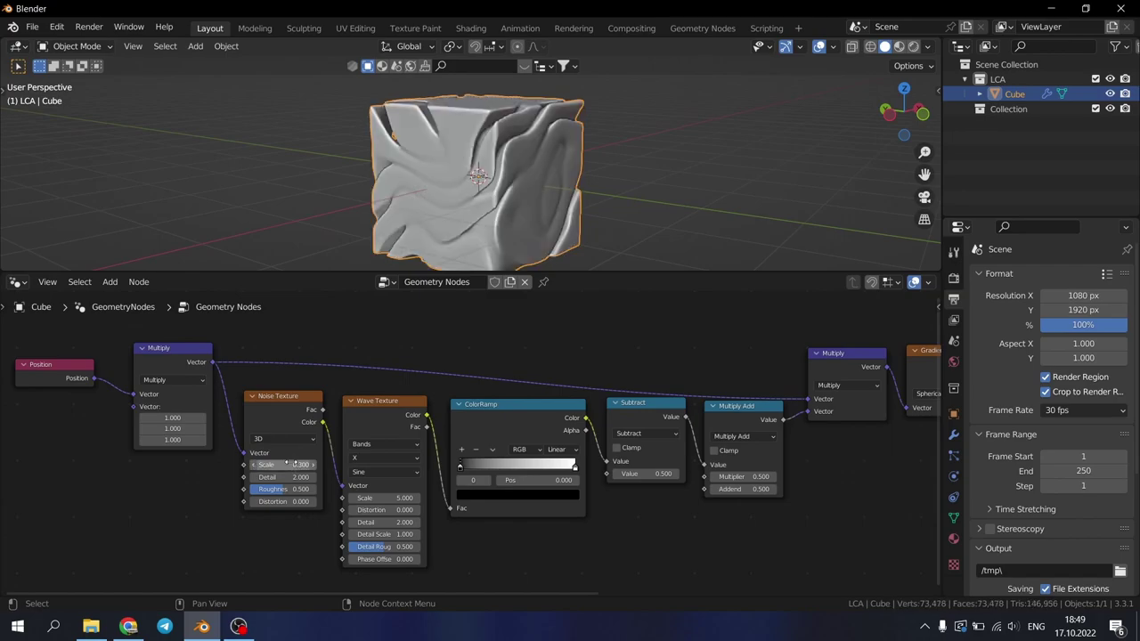
click(290, 478)
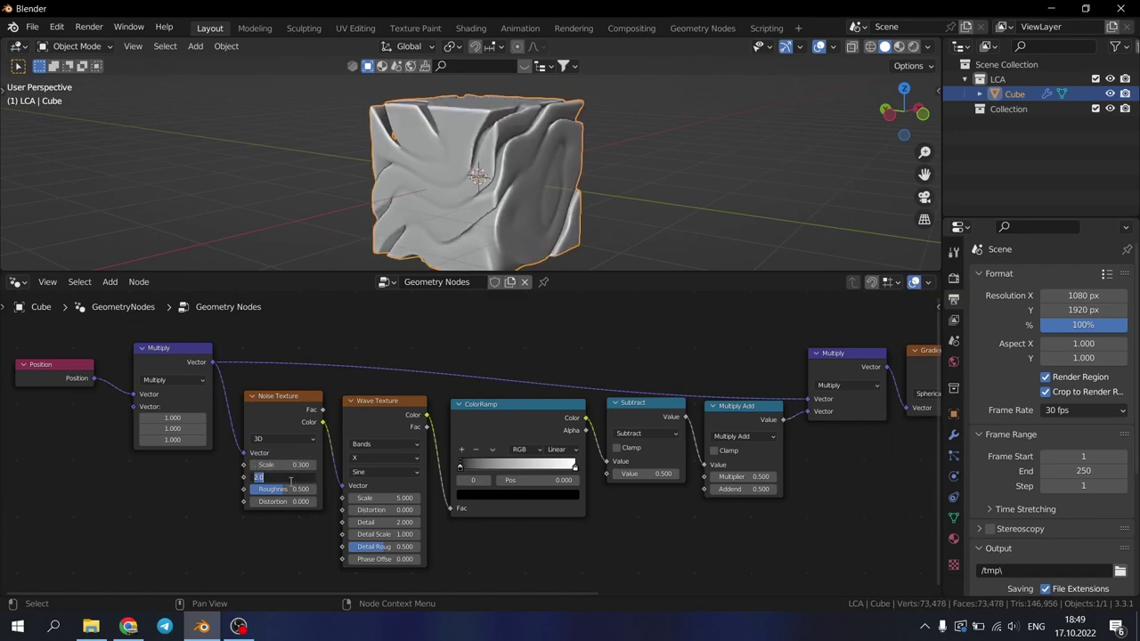
text(0)
key(Return)
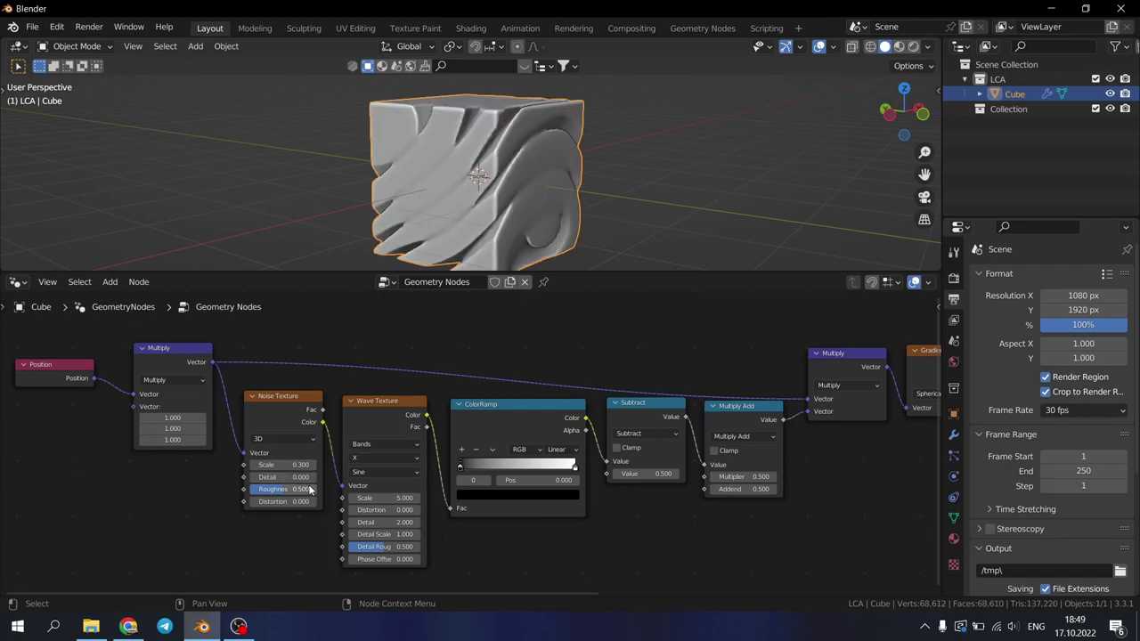
click(300, 490)
text(0)
key(Return)
click(302, 502)
text(1)
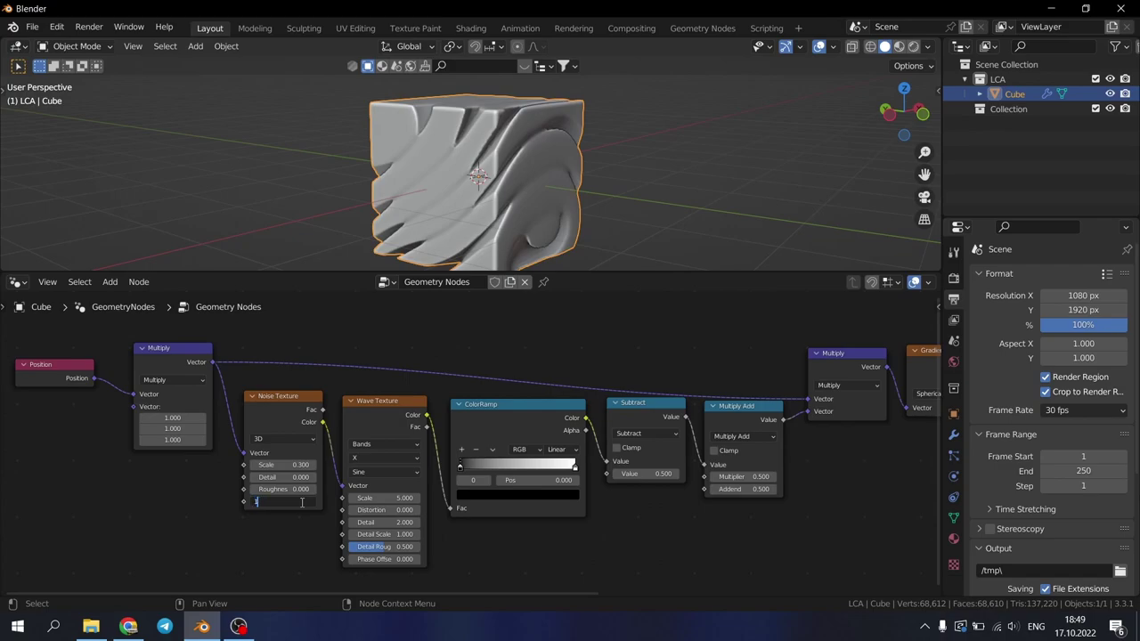
text(.5)
key(Return)
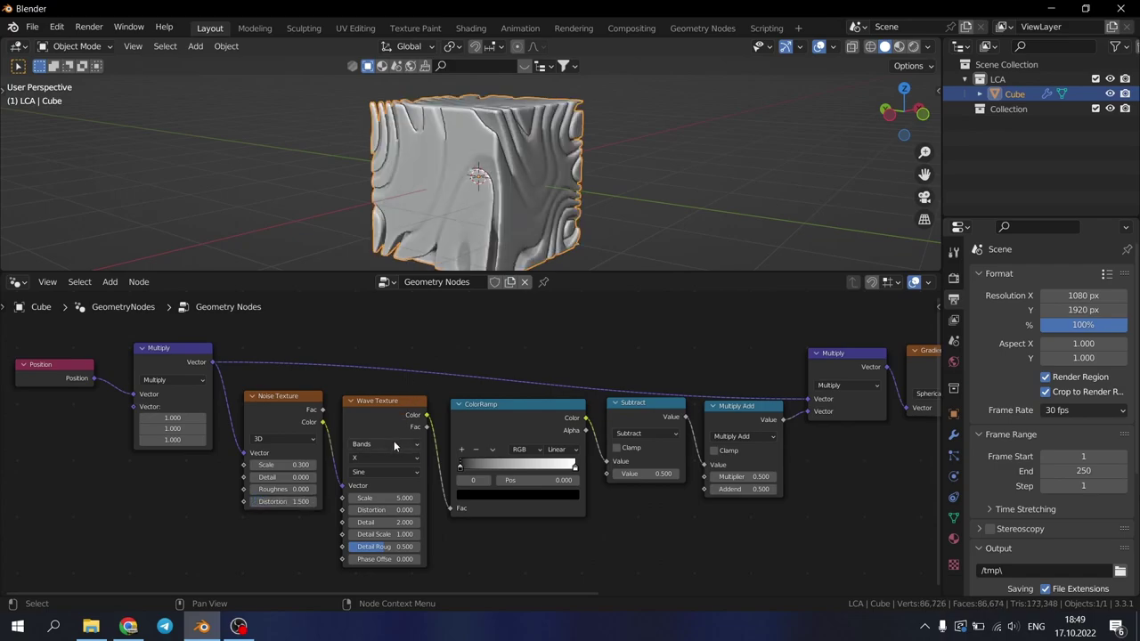
- Set Wave Texture Scale to 6 and zero its Detail and Detail Scale
click(394, 498)
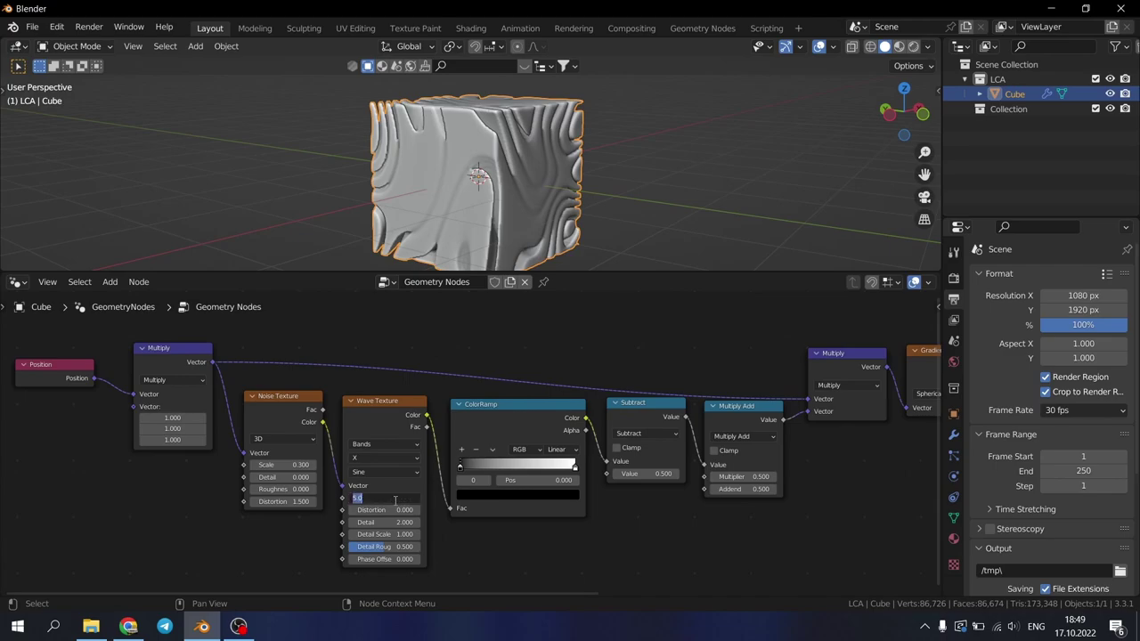
text(6)
key(Return)
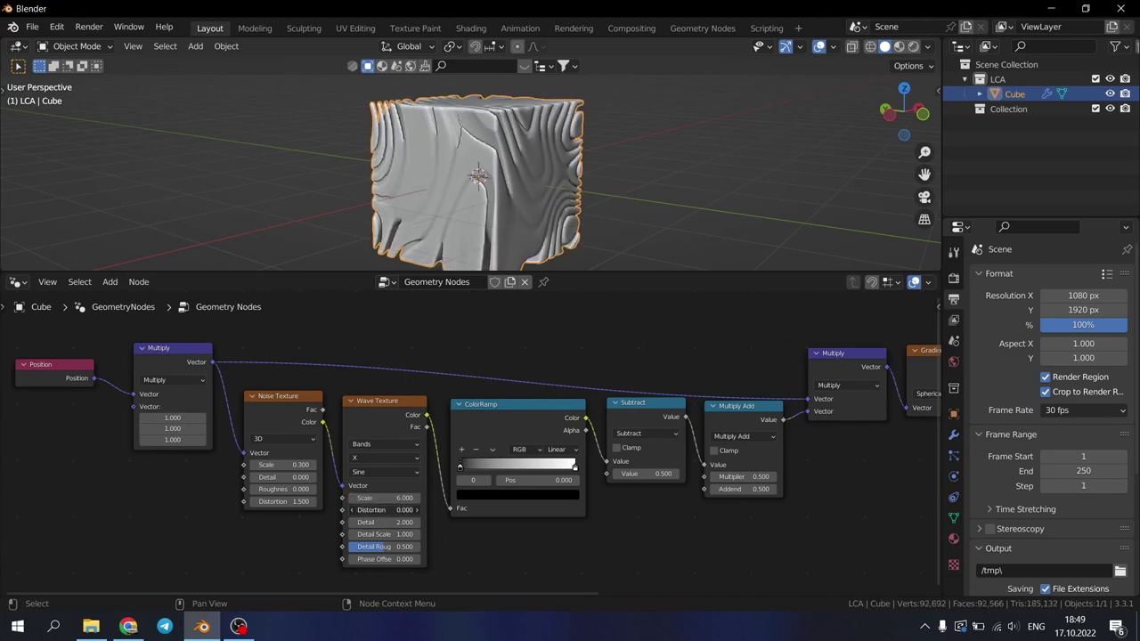
drag(373, 522, 312, 534)
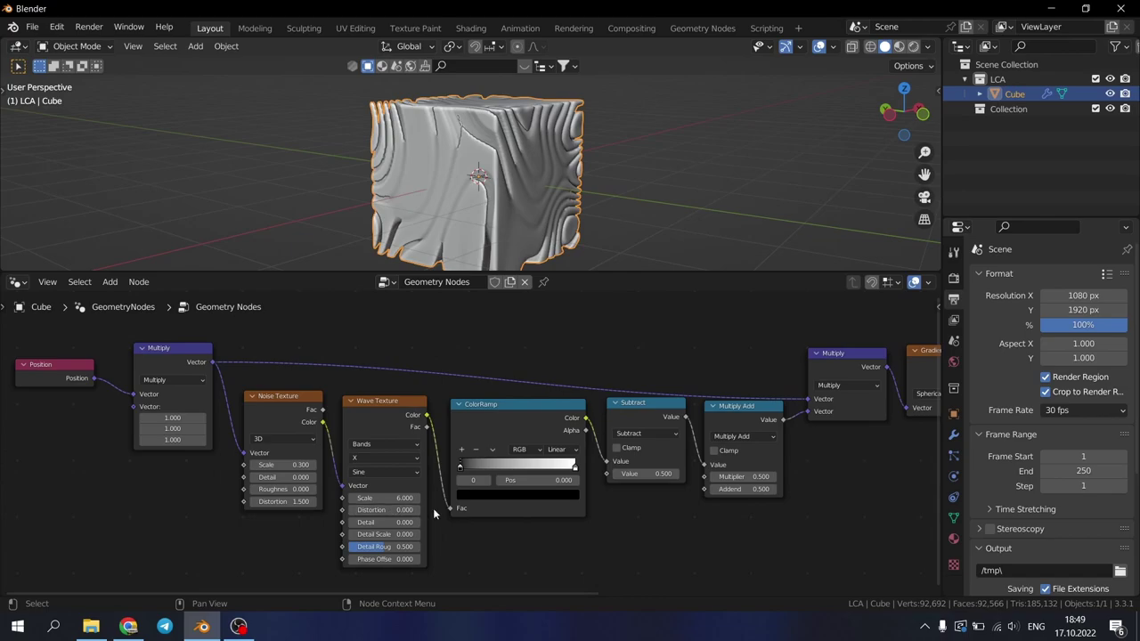
- Set Subtract to 0.3, Multiply Add Multiplier to 0.1 and Addend to 1
click(654, 475)
text(0.3)
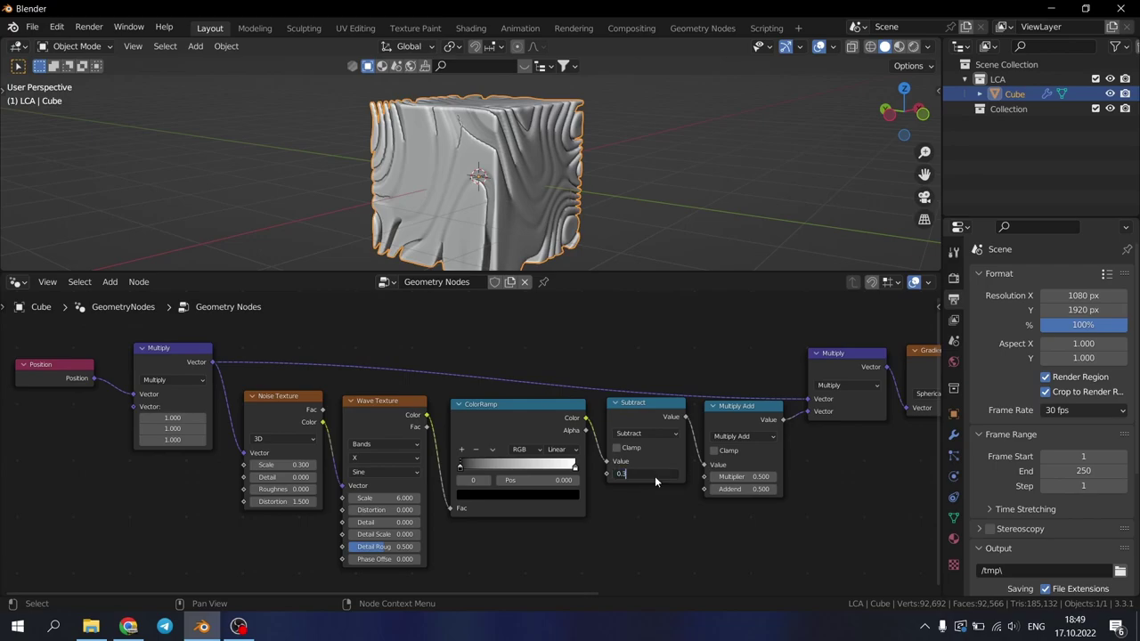
key(Return)
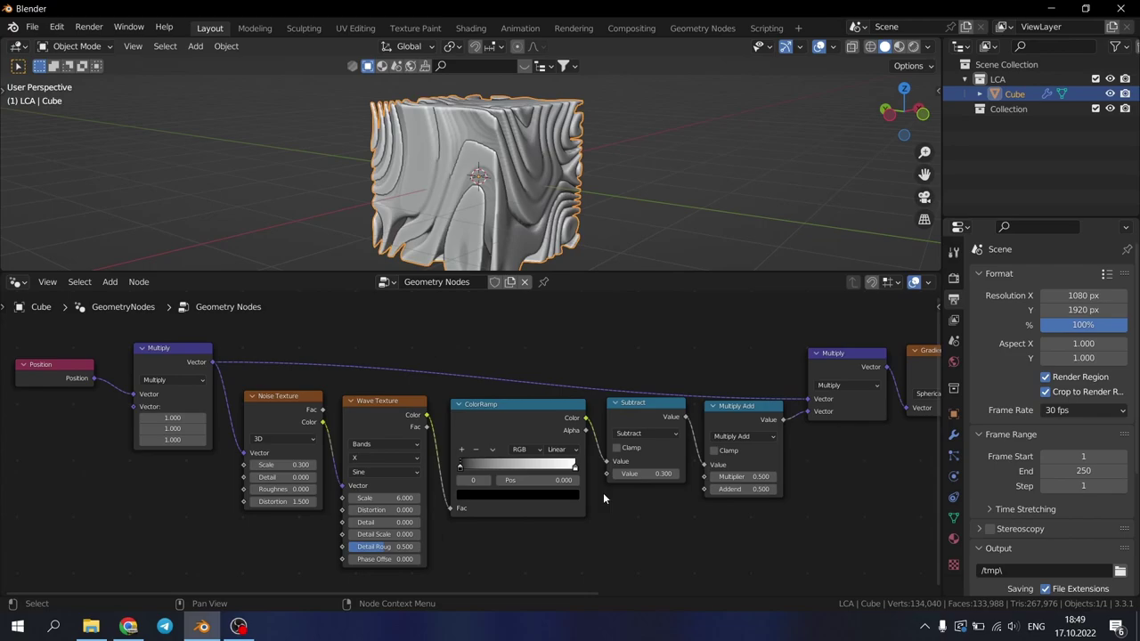
click(745, 478)
text(0.1)
key(Return)
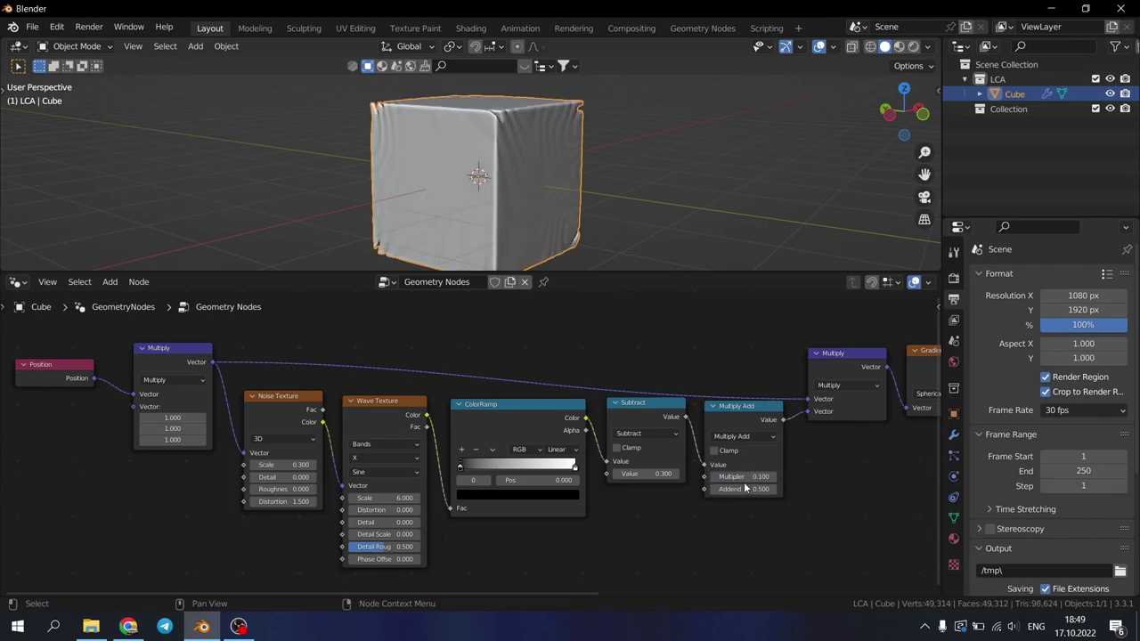
click(739, 488)
text(1)
key(Return)
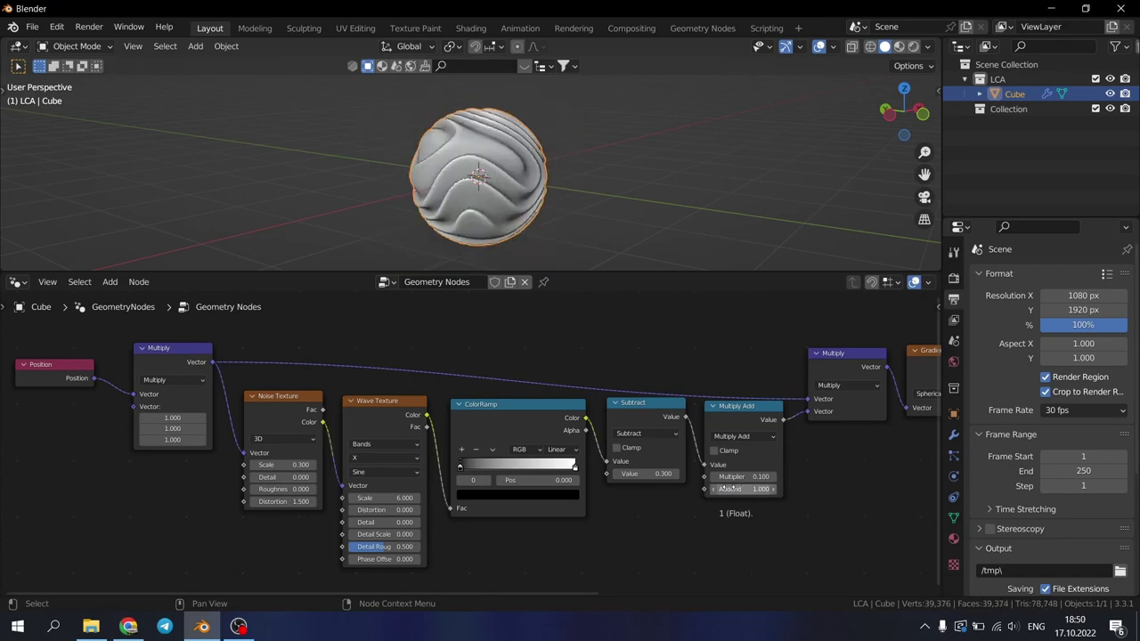
- Adjust Noise Texture Scale to 0.4 and lower Wave Texture Scale to 5.4
middle_drag(563, 184, 432, 216)
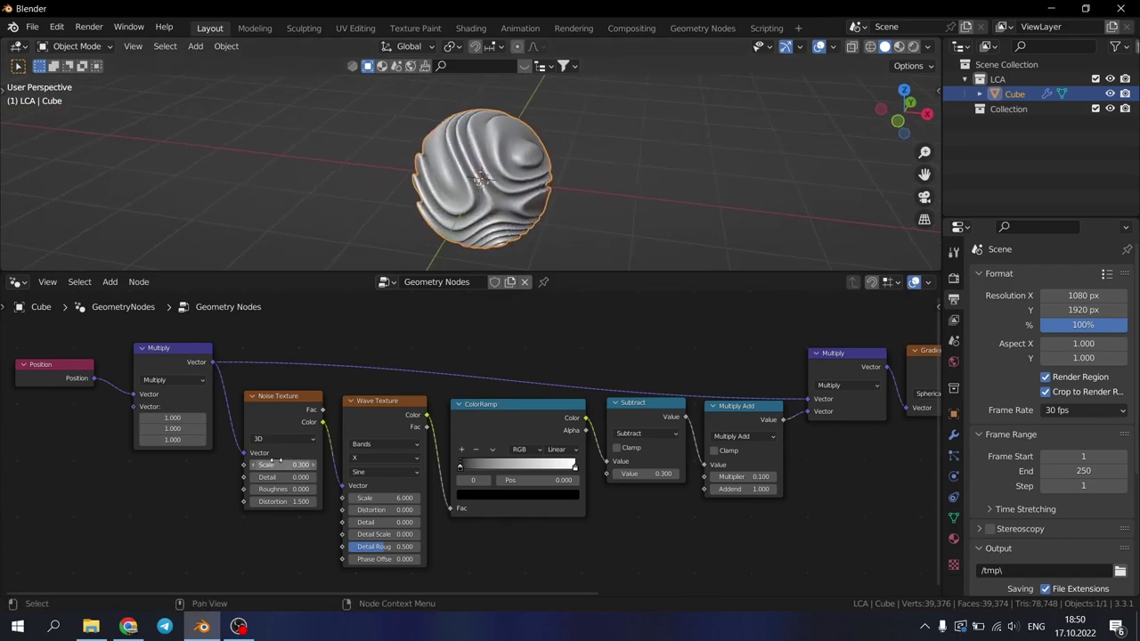
mouse_move(281, 462)
mouse_down()
mouse_move(329, 464)
mouse_move(288, 464)
mouse_up()
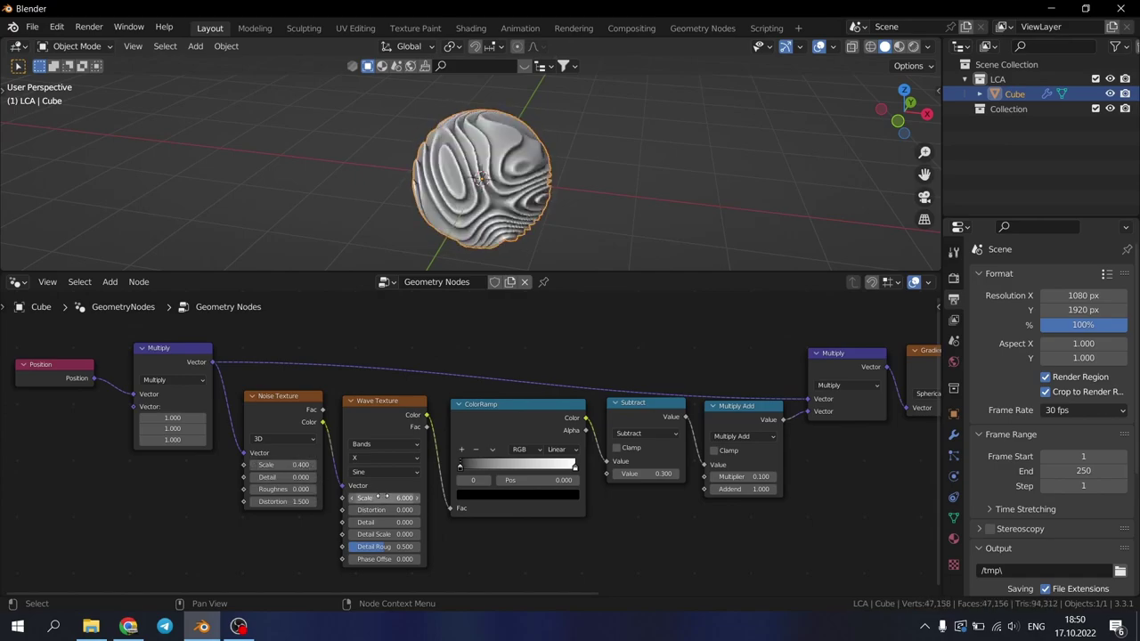
mouse_move(383, 497)
mouse_down()
mouse_move(354, 498)
mouse_move(367, 498)
mouse_up()
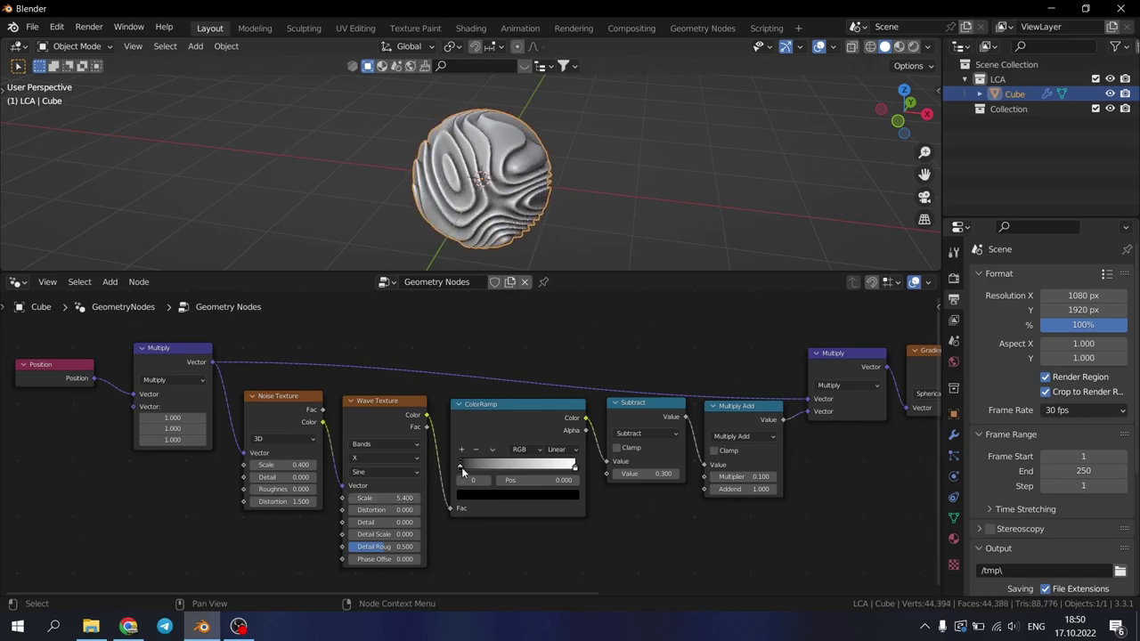
- Move the Color Ramp's white stop inward and its black stop to 0.015
mouse_move(461, 467)
mouse_down()
mouse_move(507, 467)
mouse_move(459, 466)
mouse_up()
click(574, 467)
drag(574, 466, 530, 466)
drag(460, 466, 611, 473)
drag(477, 467, 431, 462)
- Try a negative Multiply Add Multiplier, then restore it to 0.1
drag(730, 476, 692, 476)
key(Escape)
key(BackSpace)
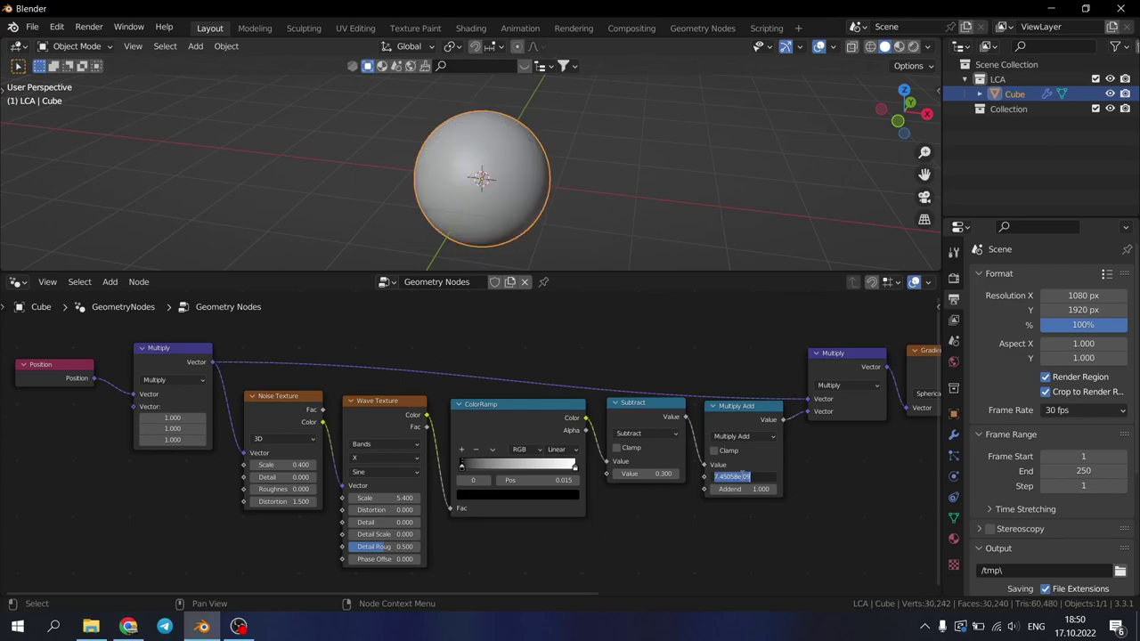
key(ctrl+z)
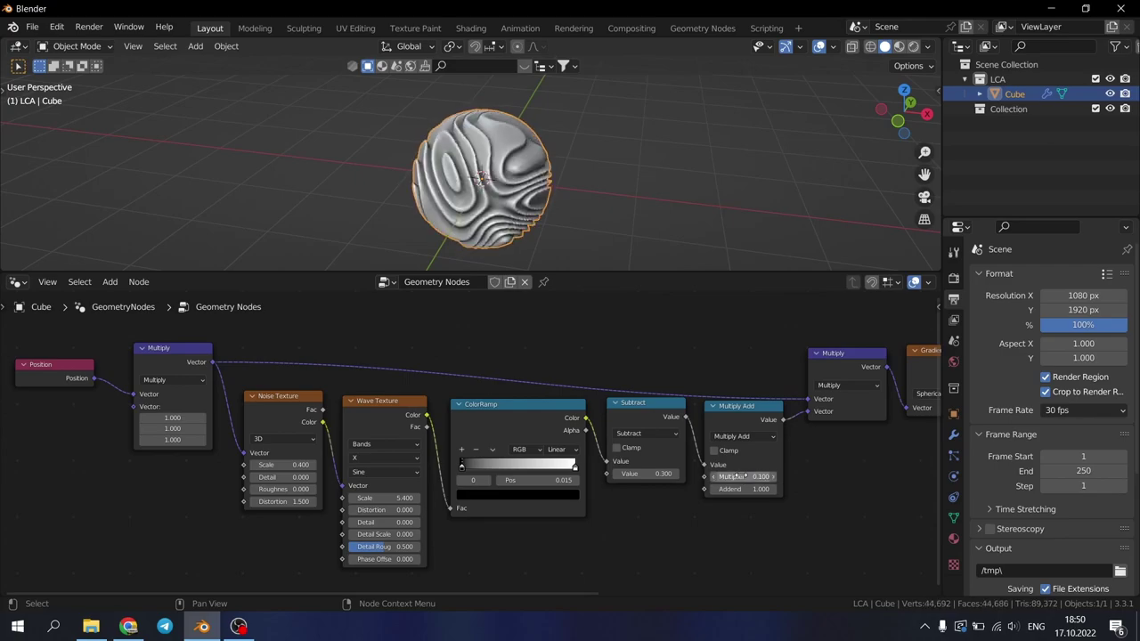
- Set the Volume Cube Resolution X, Y and Z to 120, briefly enlarging the node editor
scroll(580, 507, down, 3)
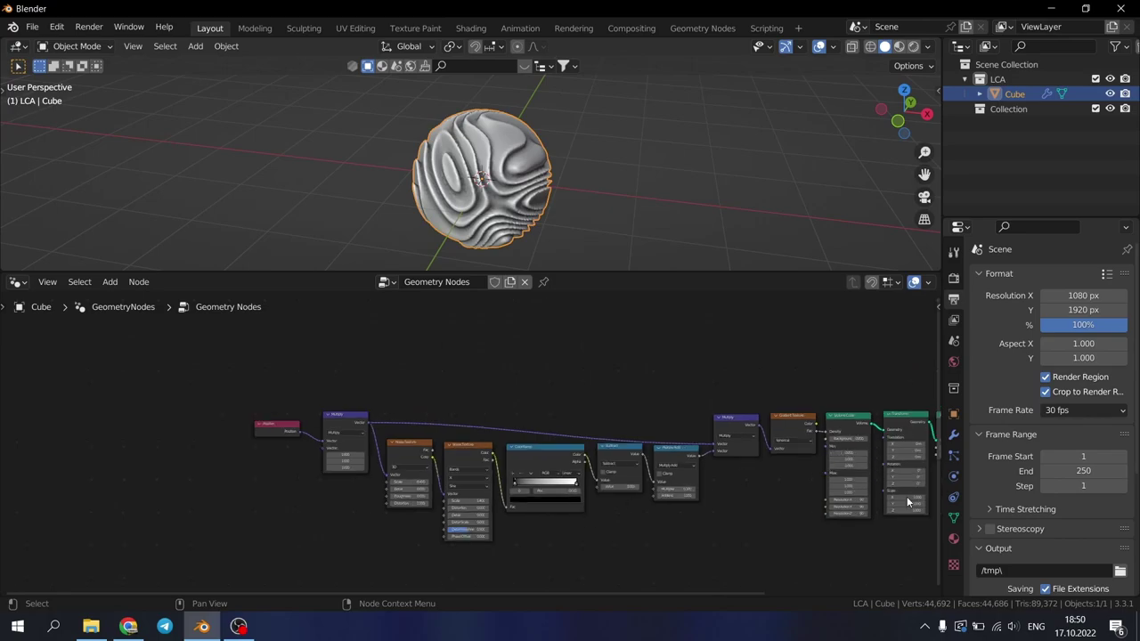
scroll(472, 200, up, 5)
scroll(468, 195, down, 6)
scroll(467, 196, up, 3)
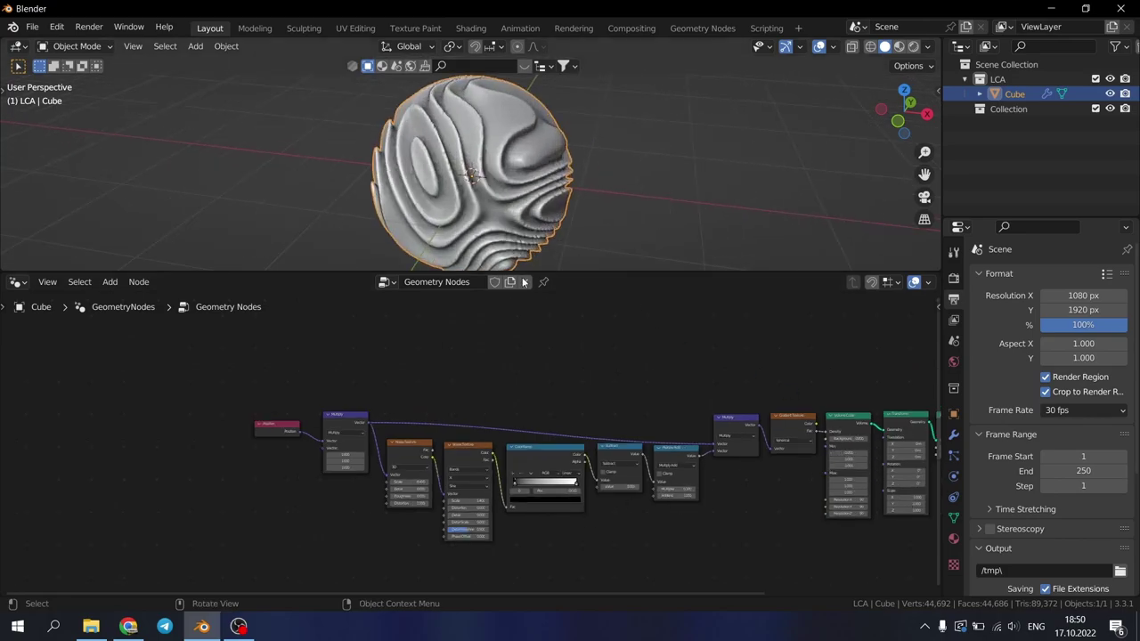
scroll(890, 503, up, 7)
mouse_move(803, 495)
mouse_down()
mouse_move(802, 534)
mouse_move(802, 496)
mouse_up()
text(120)
key(Return)
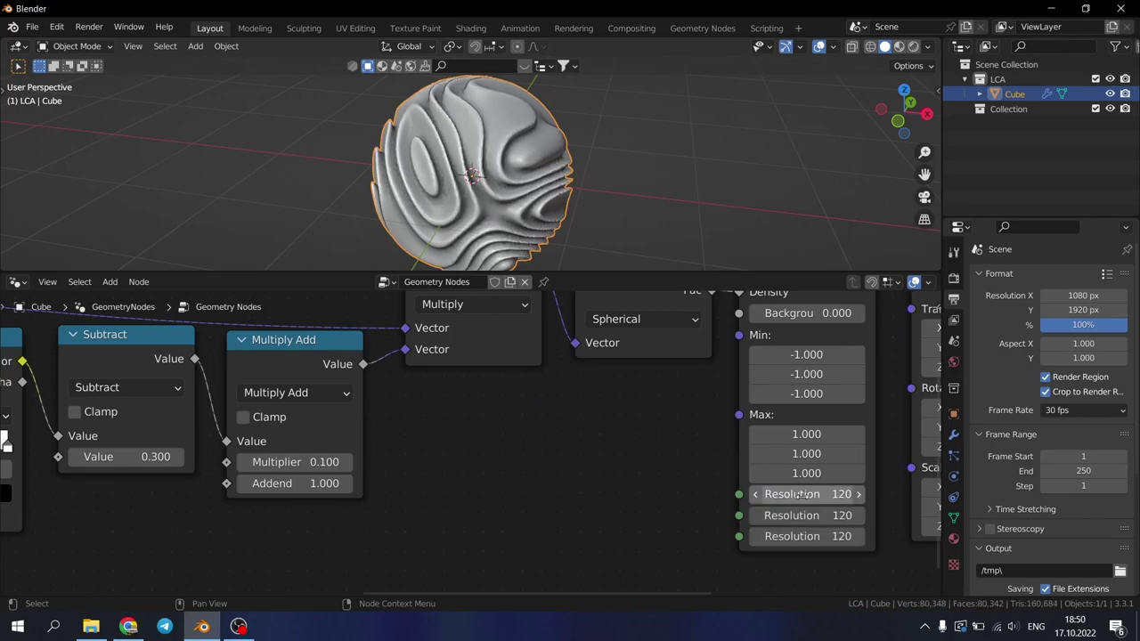
scroll(583, 535, down, 3)
scroll(583, 534, down, 5)
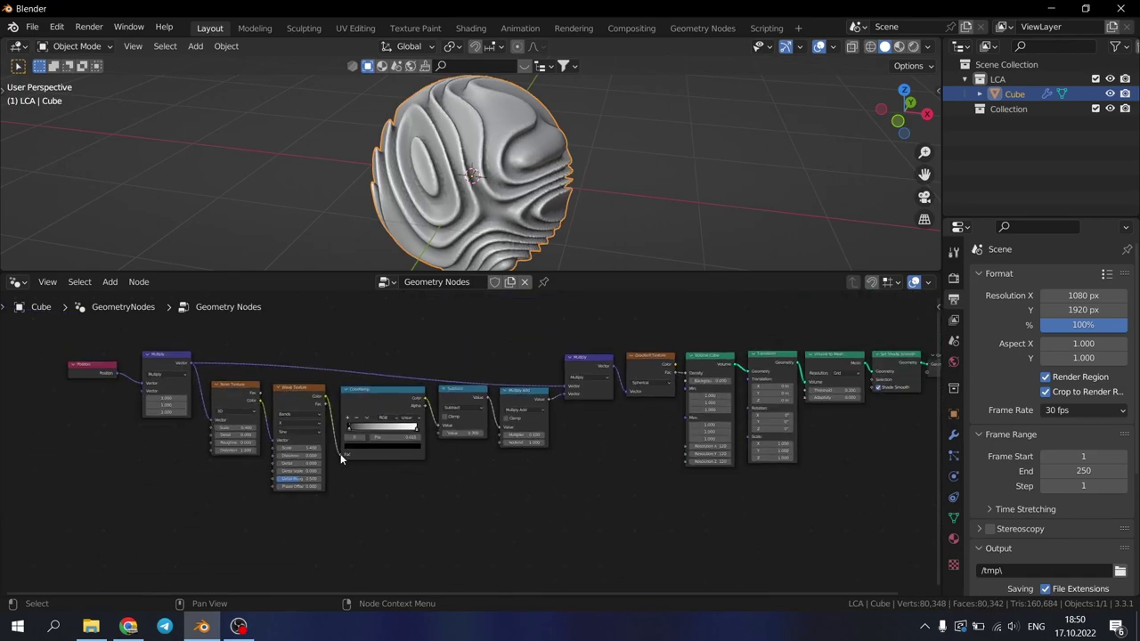
scroll(402, 398, up, 2)
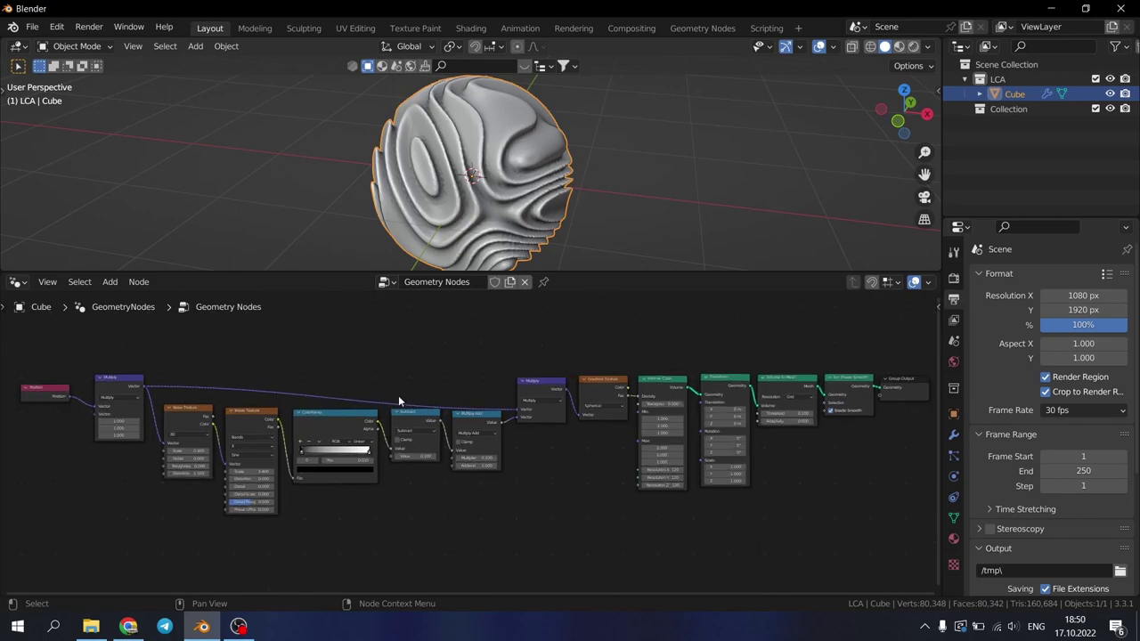
drag(146, 272, 166, 52)
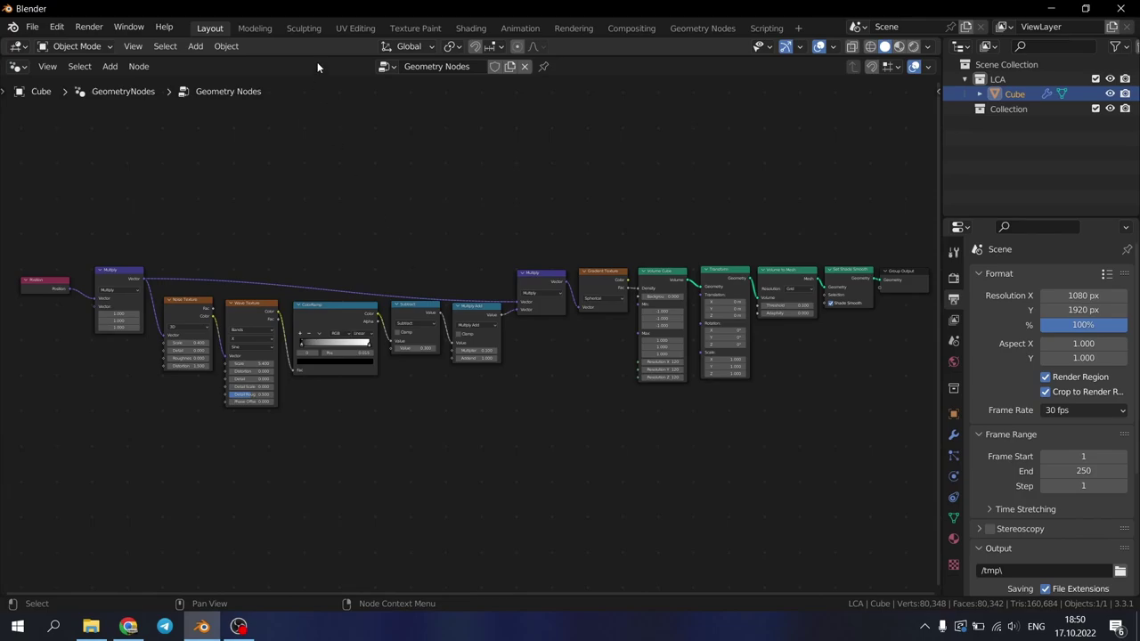
drag(316, 56, 305, 334)
- Convert the geometry-nodes sphere to a mesh via Convert To > Mesh
right_click(436, 212)
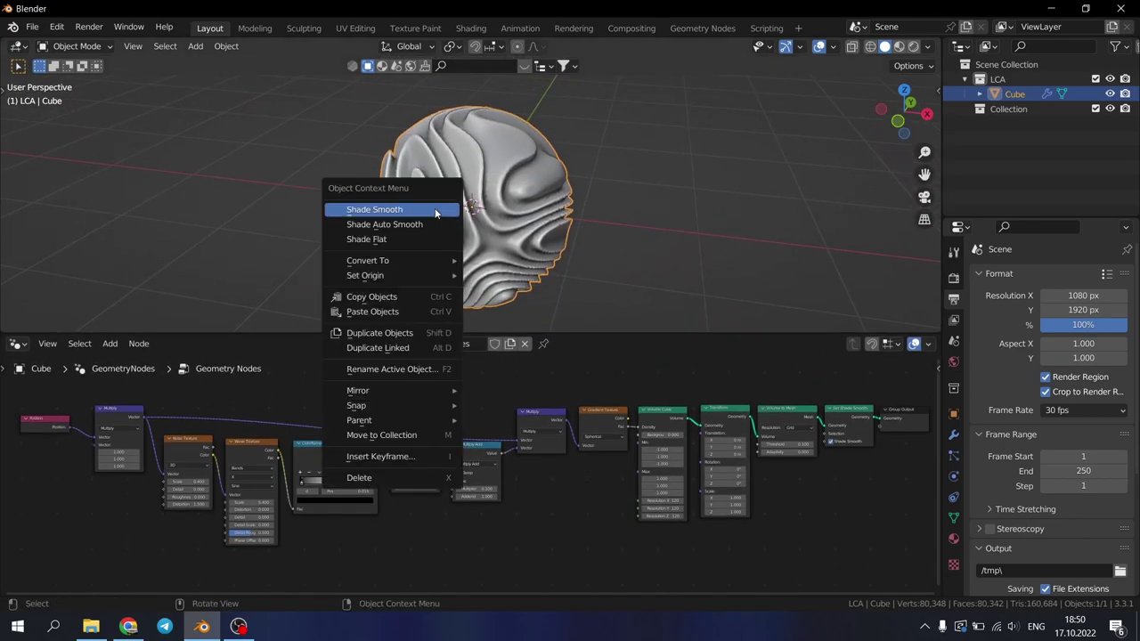
mouse_move(398, 260)
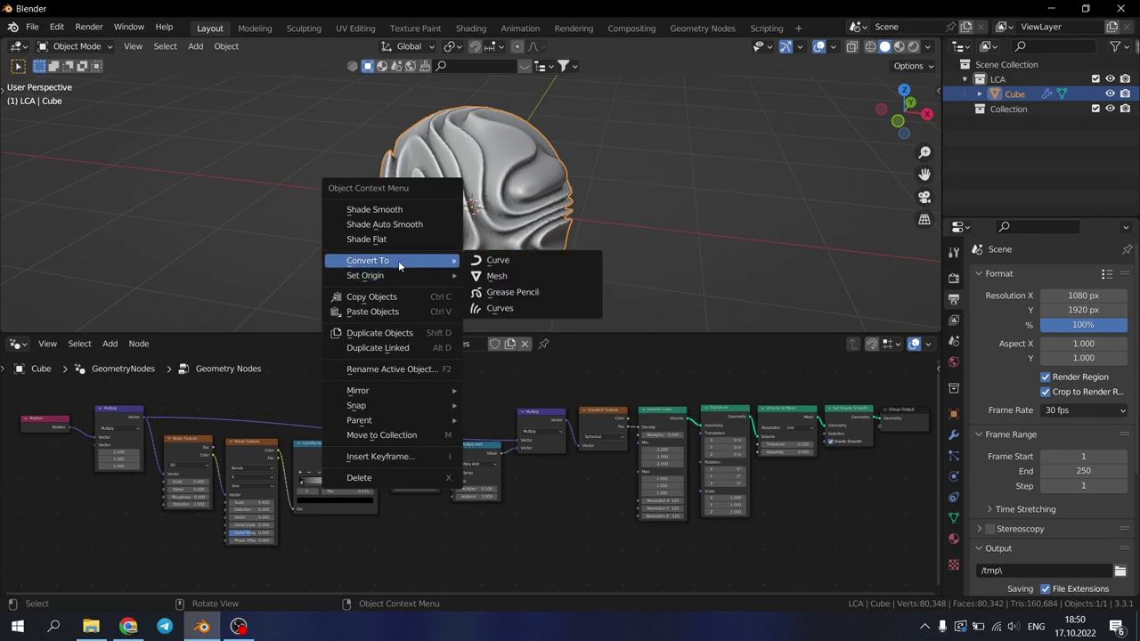
click(497, 277)
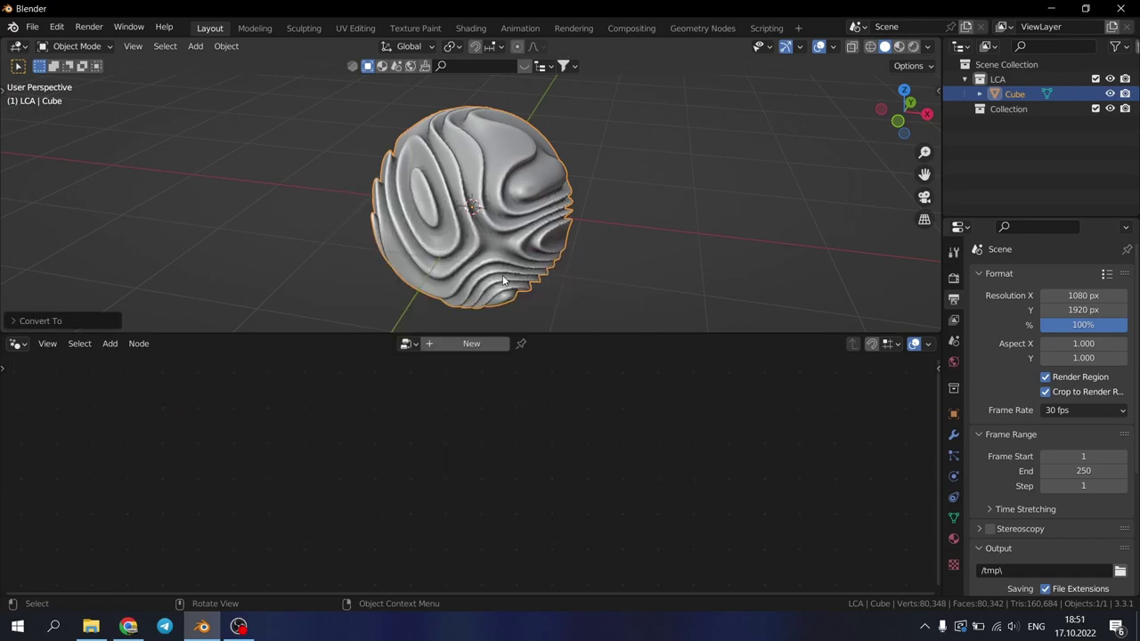
- Inspect the converted Cube's vertices in Edit Mode, then return to Object Mode
click(1023, 96)
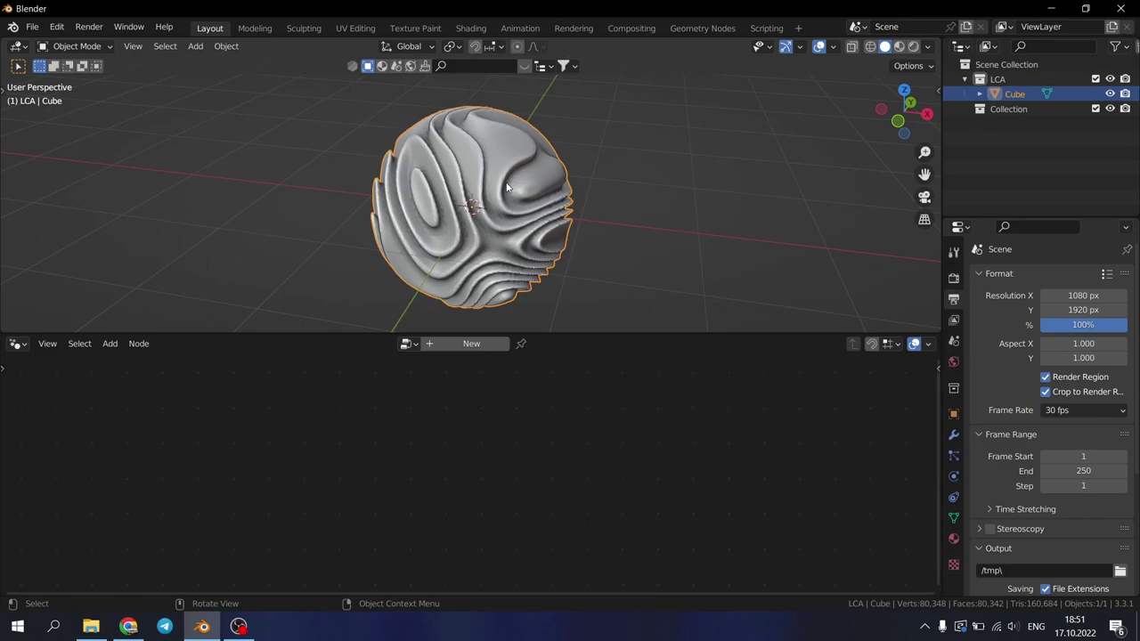
key(Tab)
middle_drag(521, 186, 427, 204)
scroll(435, 214, down, 3)
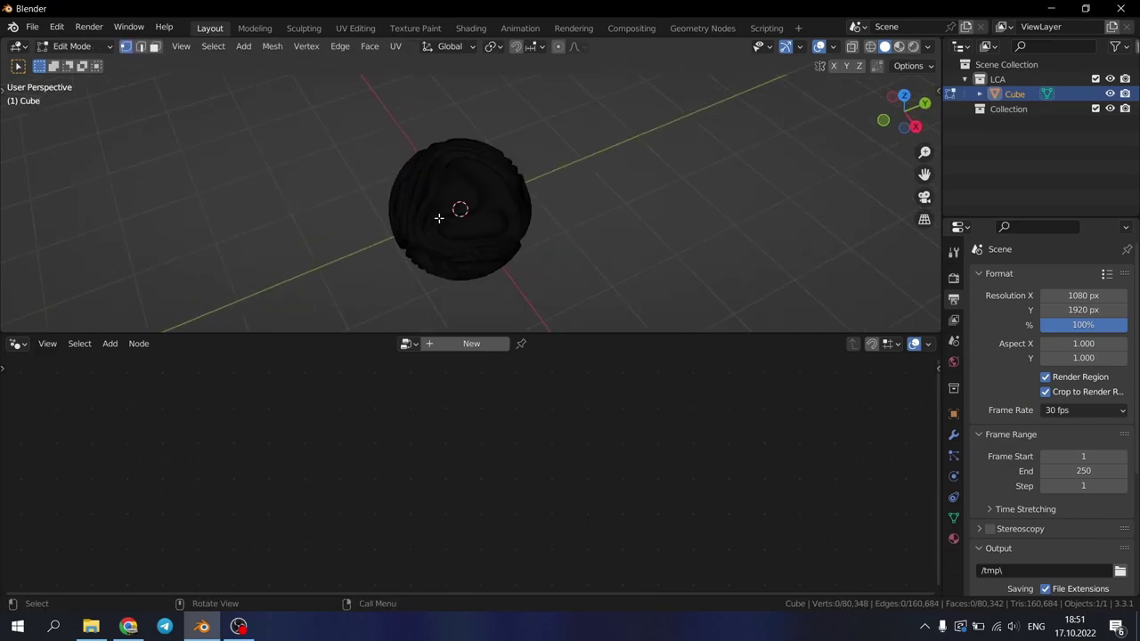
scroll(446, 221, up, 8)
scroll(441, 221, down, 6)
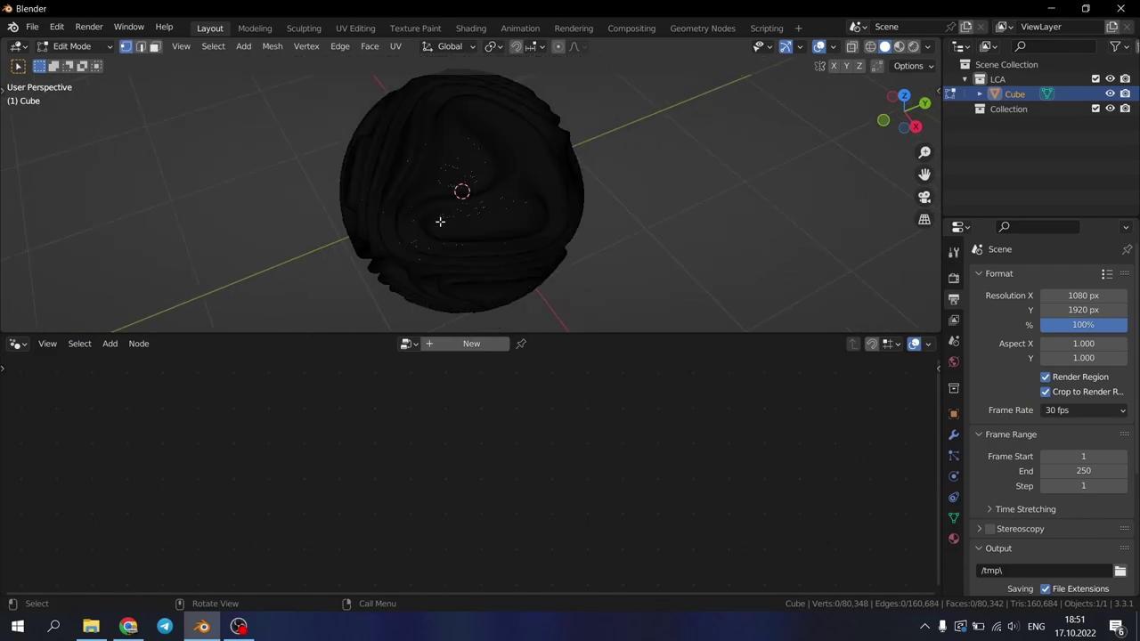
key(Tab)
middle_drag(437, 222, 529, 176)
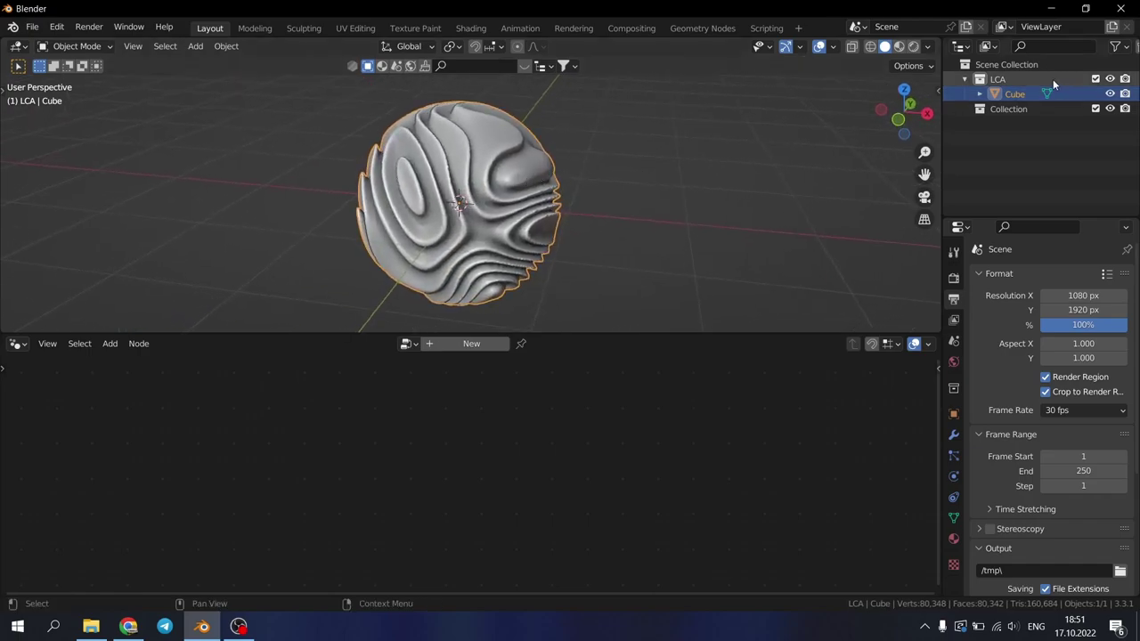